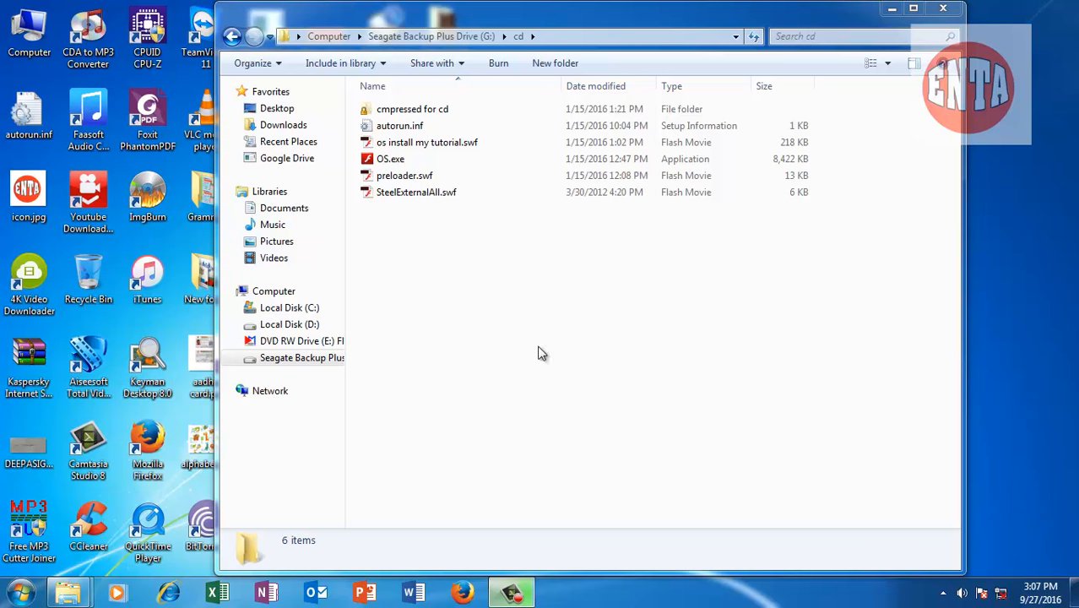
# Launch OS.exe from the cd folder and preview the content summaries of Lessons 1 to 5.
pyautogui.click(390, 162)
pyautogui.doubleClick(390, 160)
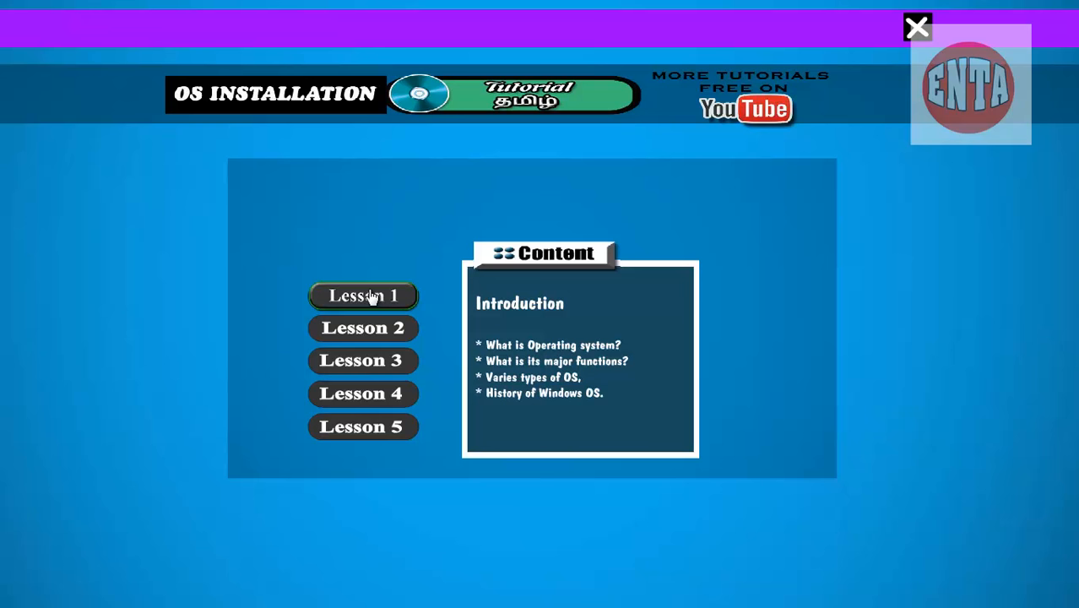
pyautogui.moveTo(373, 330)
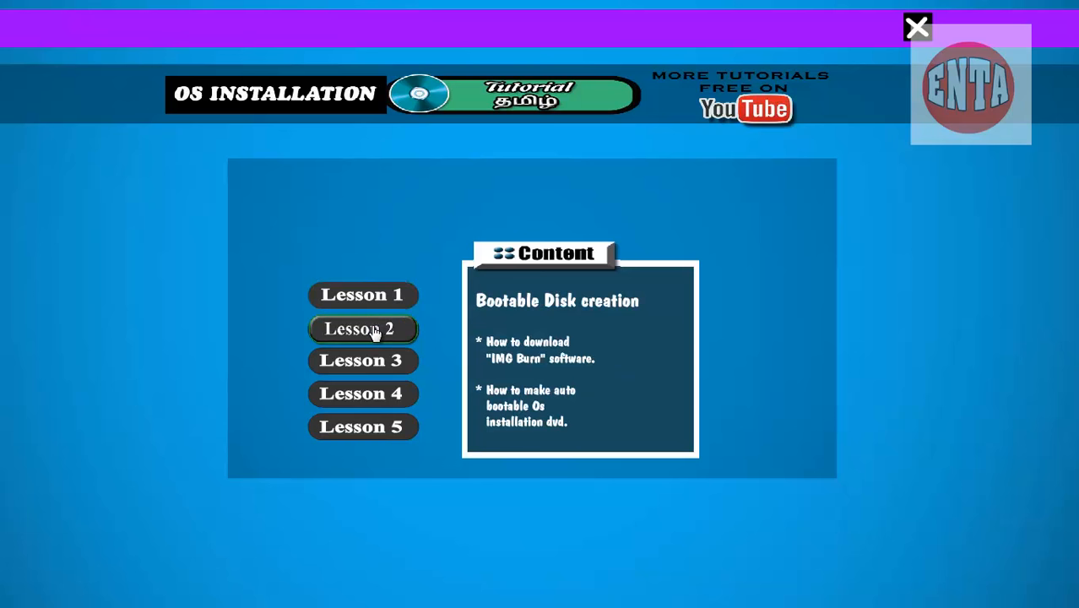
pyautogui.moveTo(358, 409)
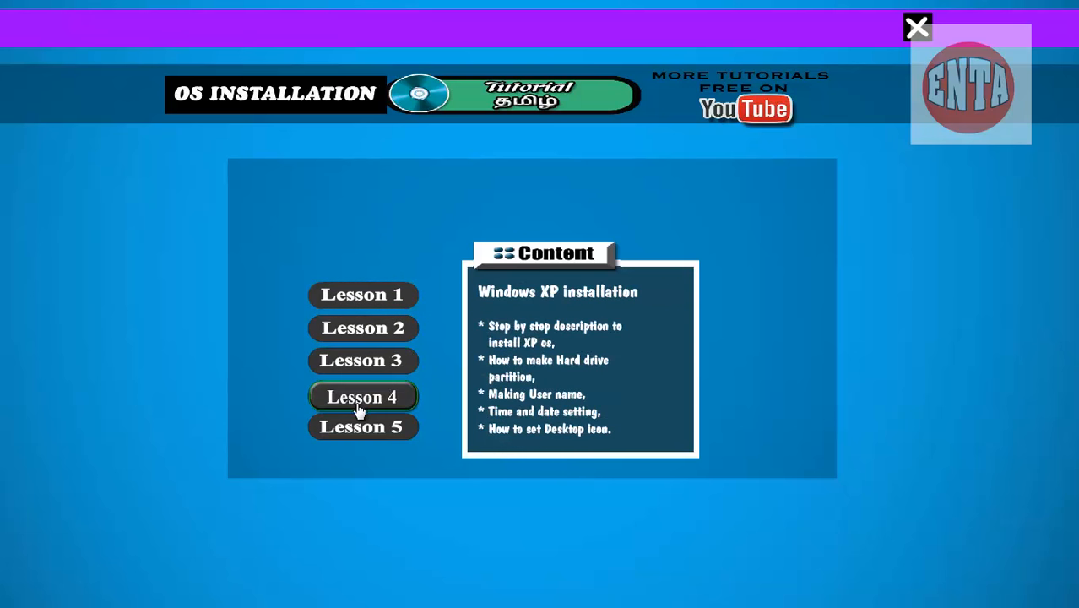
pyautogui.moveTo(362, 429)
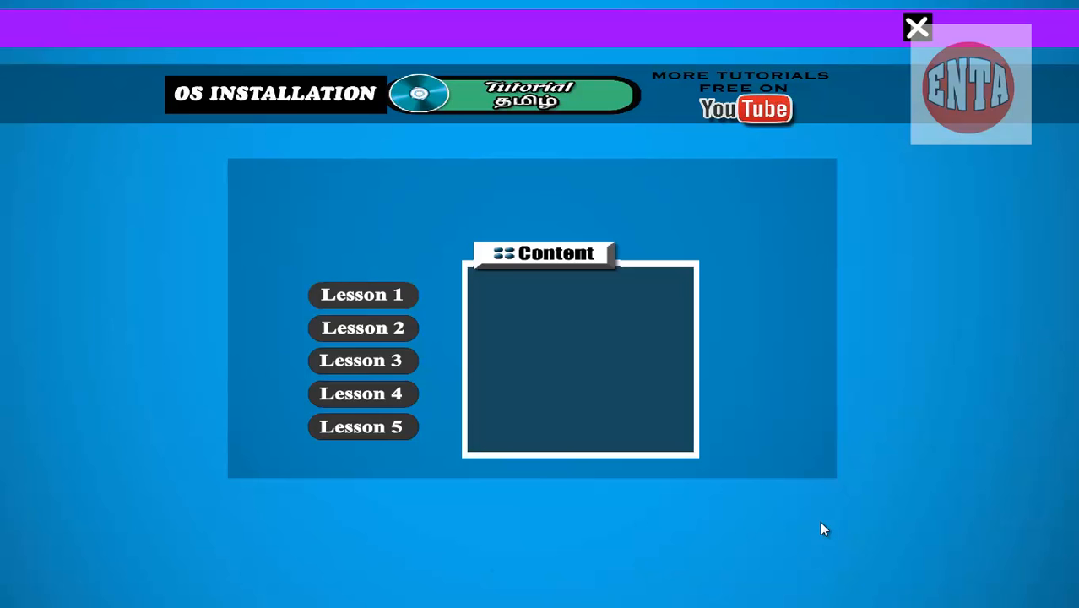
# Open Lesson 1, try its video's pause, seek and playback controls, and return to the home page.
pyautogui.click(370, 296)
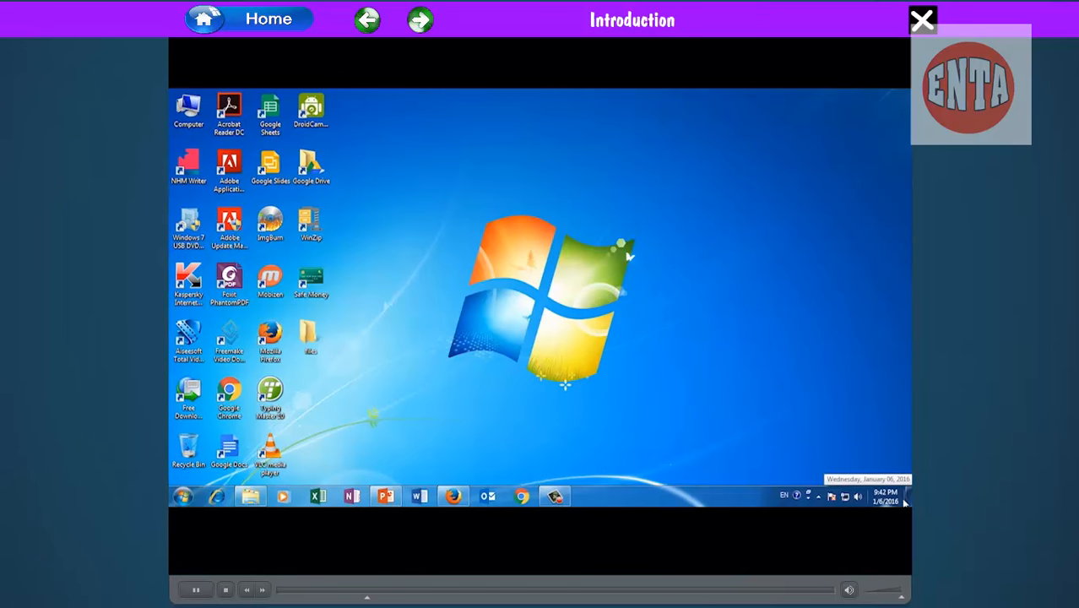
pyautogui.click(197, 591)
pyautogui.moveTo(368, 598); pyautogui.dragTo(470, 598)
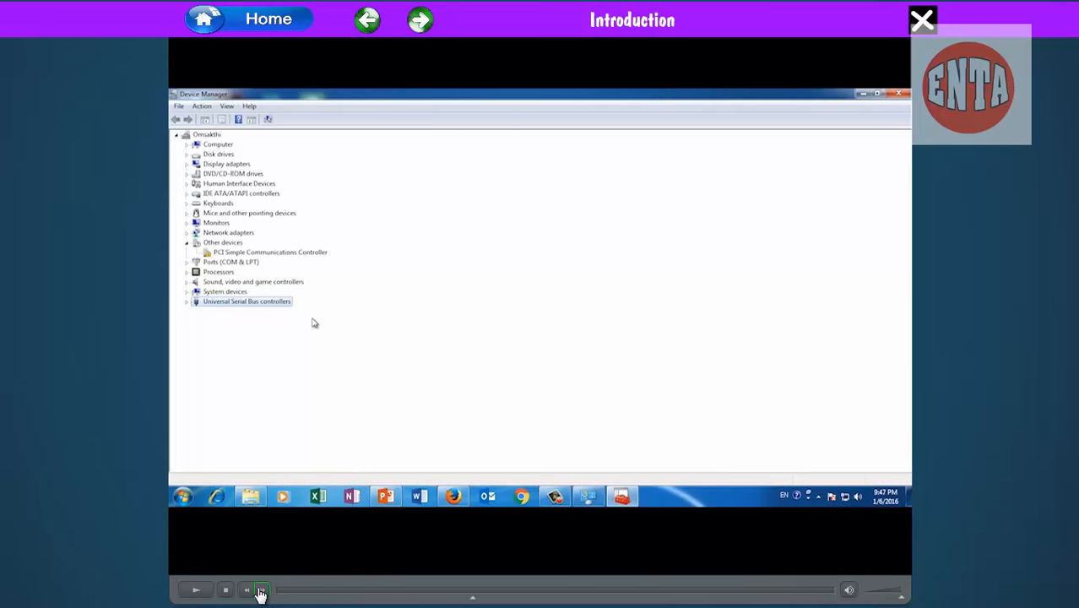
pyautogui.click(196, 591)
pyautogui.click(196, 591)
pyautogui.click(277, 21)
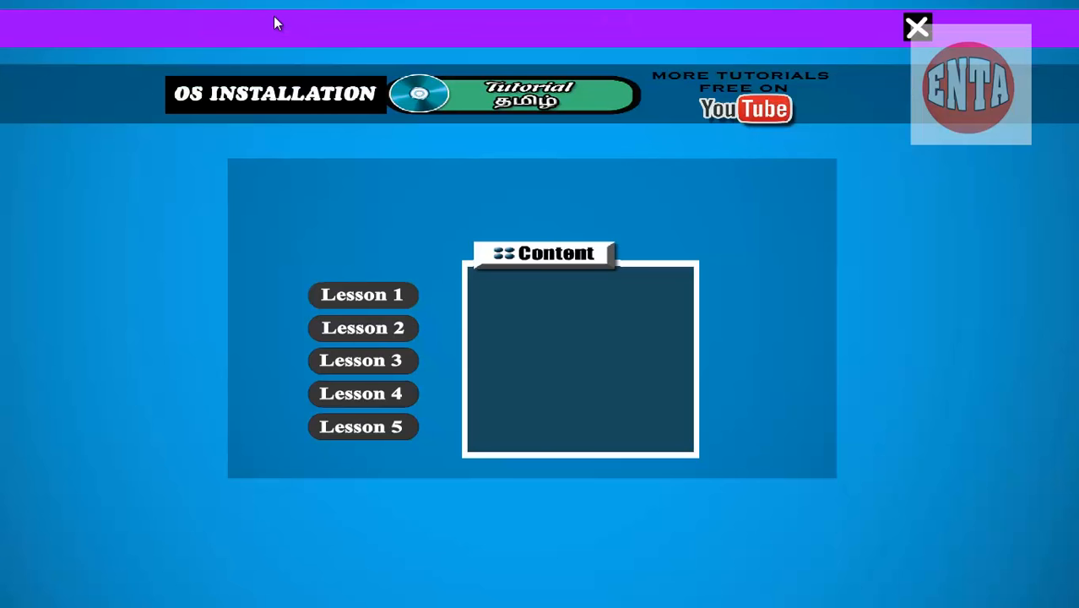
# Go from Lesson 1 to the next lesson, pause its video and exit the tutorial.
pyautogui.click(338, 298)
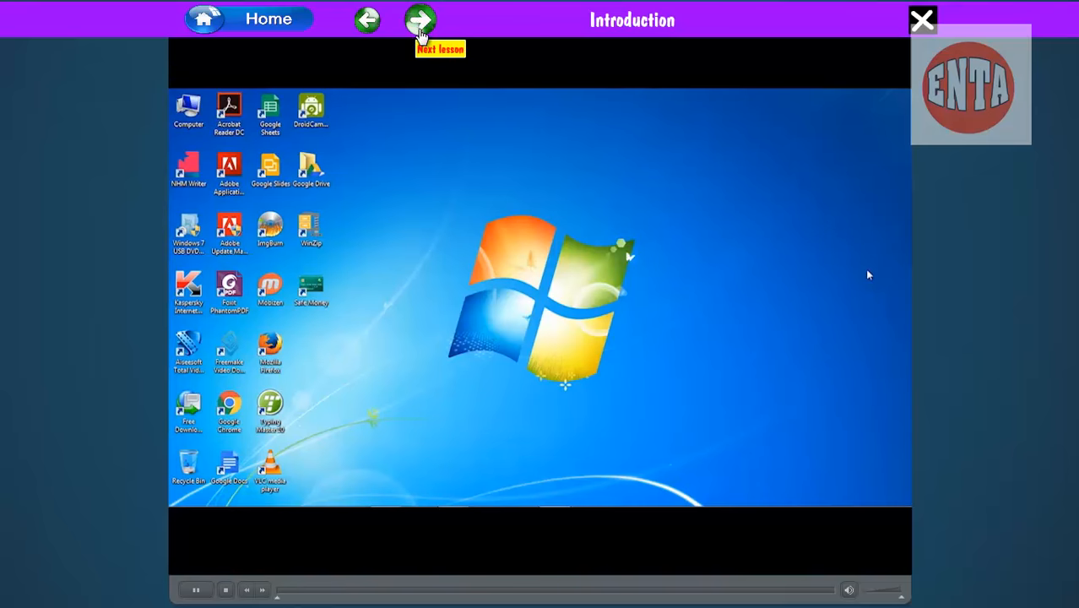
pyautogui.click(421, 19)
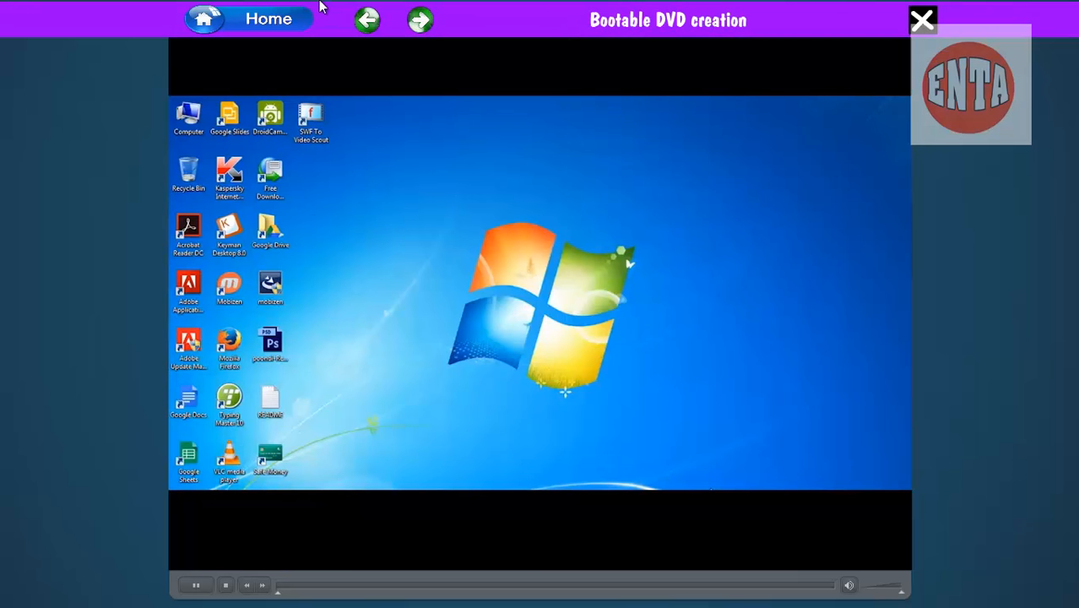
pyautogui.click(206, 591)
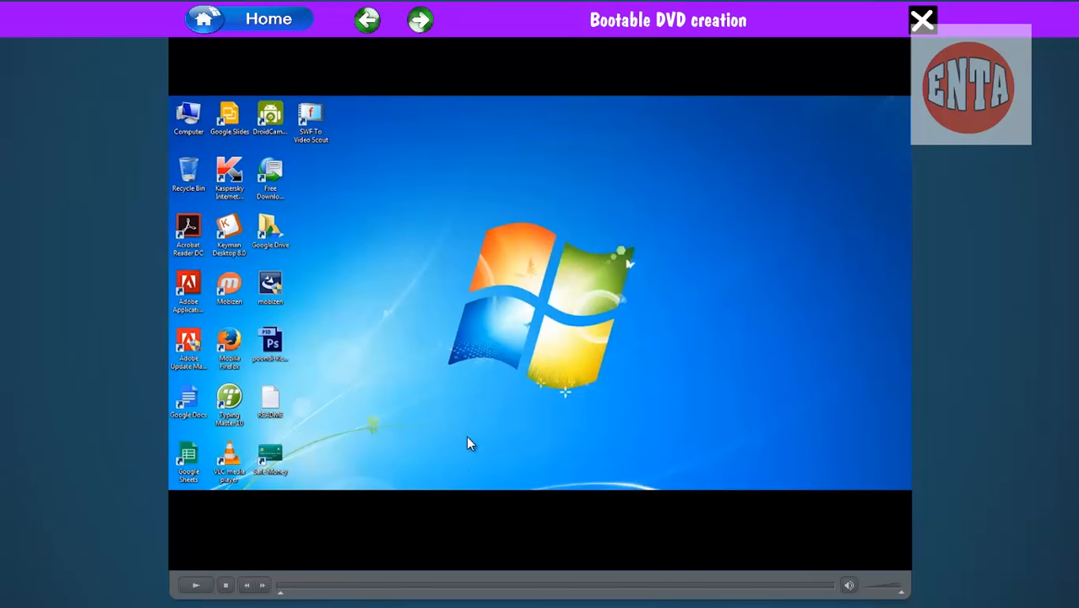
pyautogui.click(923, 17)
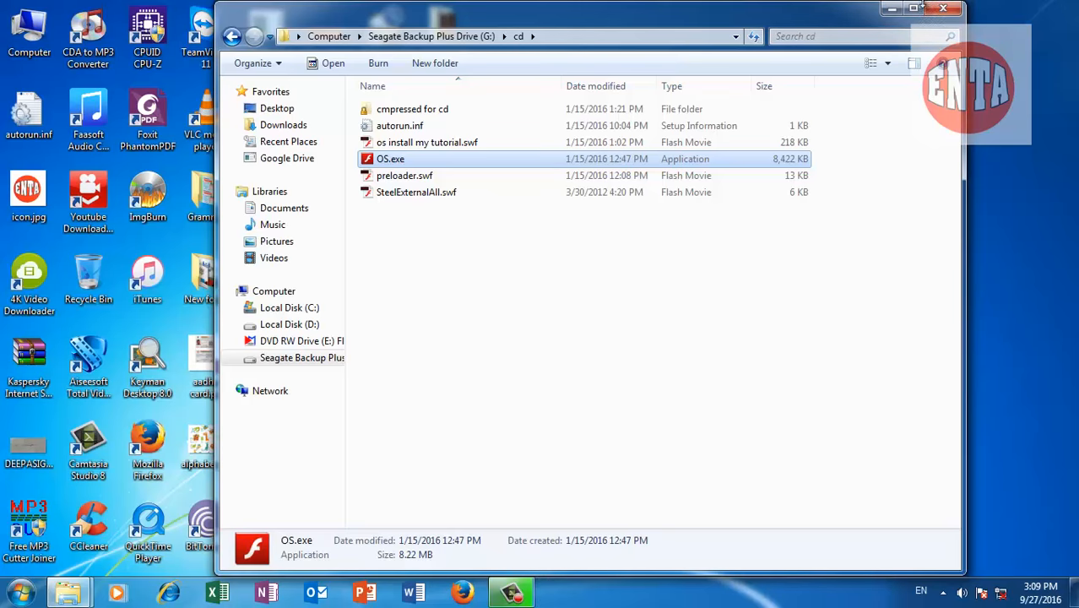
# Close the cd folder window and start Adobe Flash Professional CS6, dismissing its floating Actions window.
pyautogui.click(950, 9)
pyautogui.press('super')
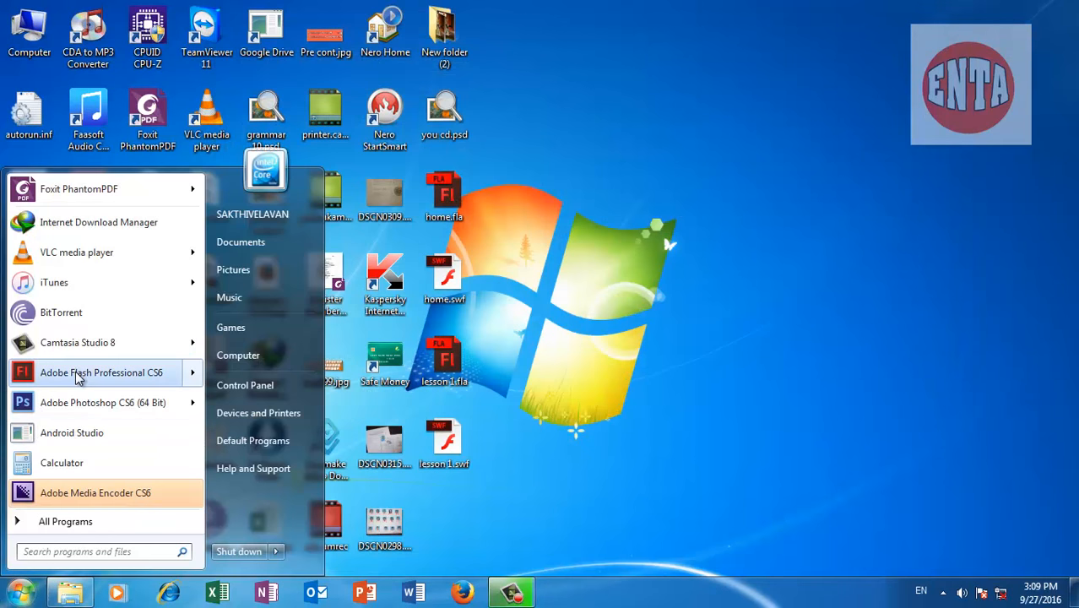
pyautogui.moveTo(122, 377)
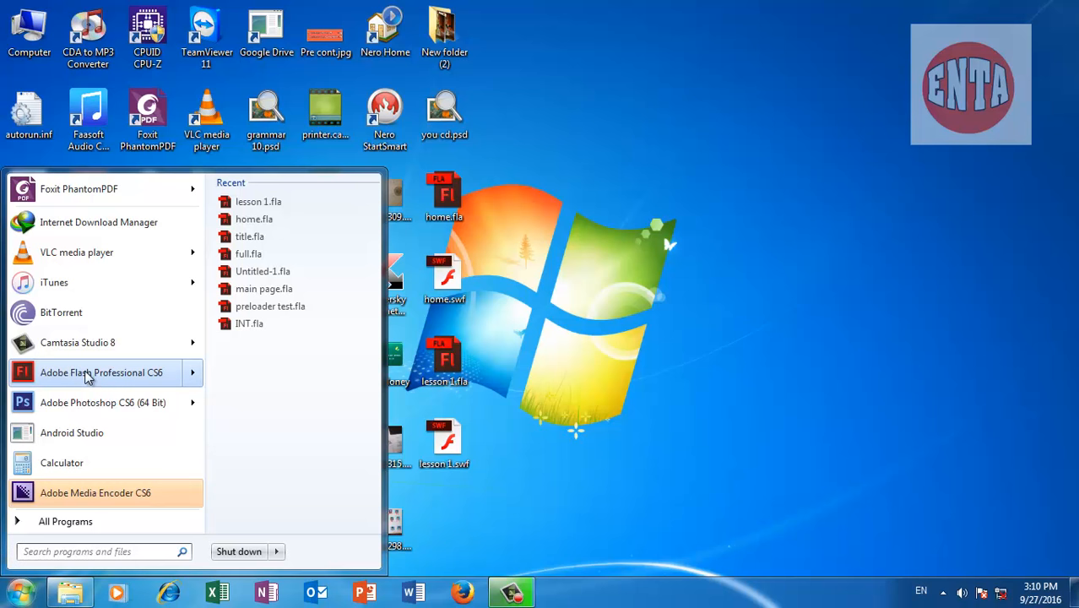
pyautogui.click(86, 374)
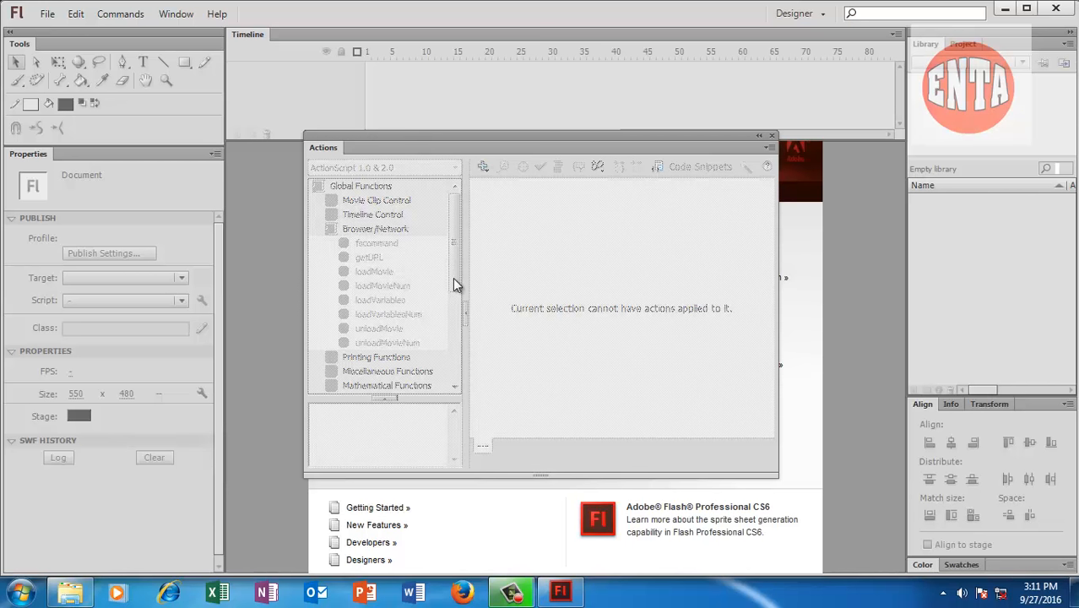
pyautogui.click(773, 137)
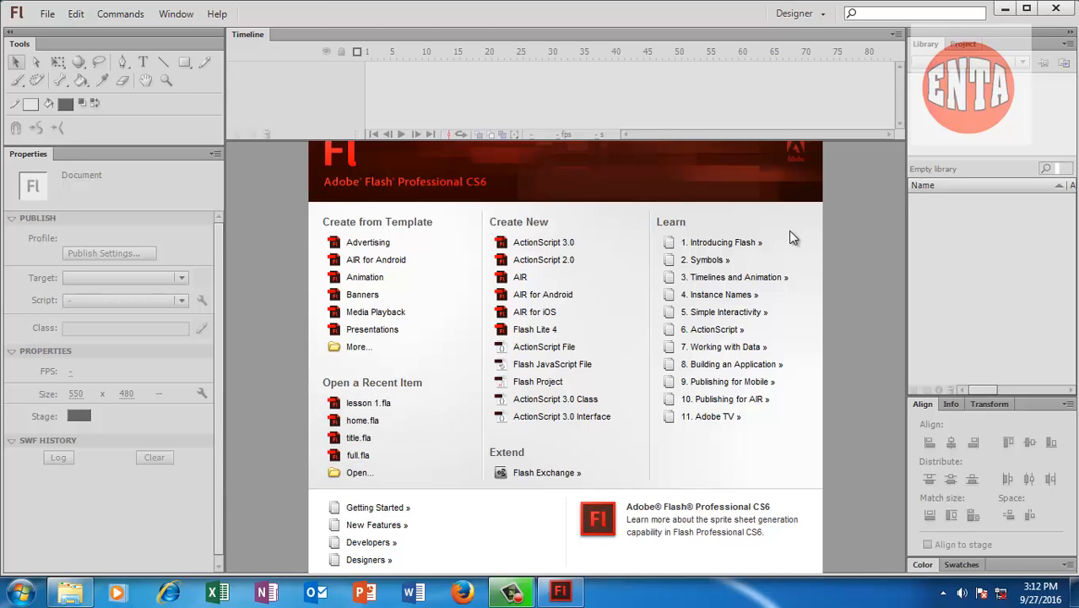
# Create a new ActionScript 2.0 document and set its stage size to 900 x 700 px.
pyautogui.click(549, 262)
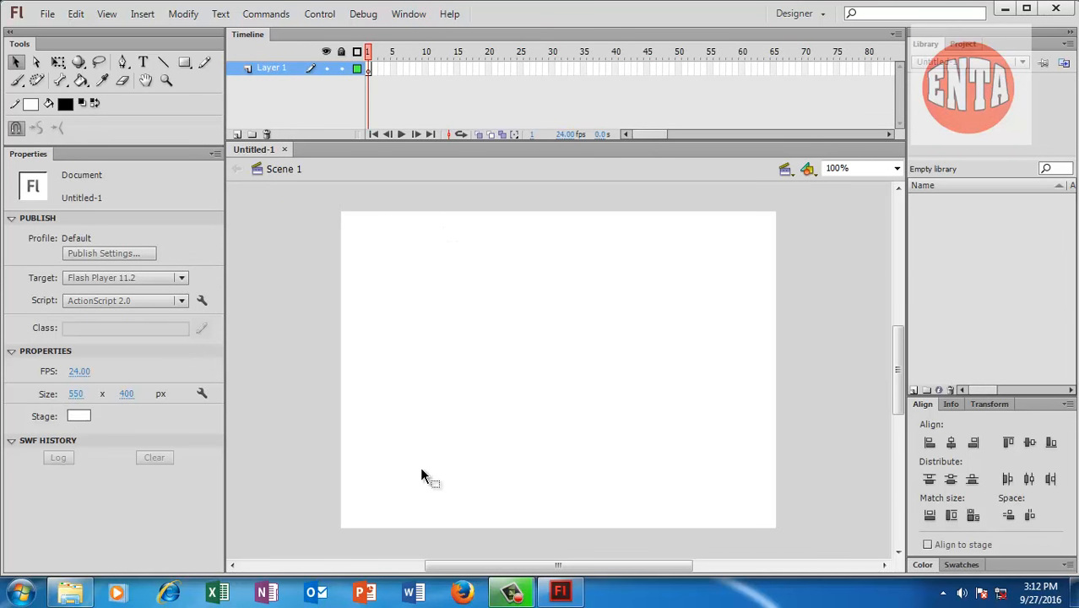
pyautogui.click(76, 395)
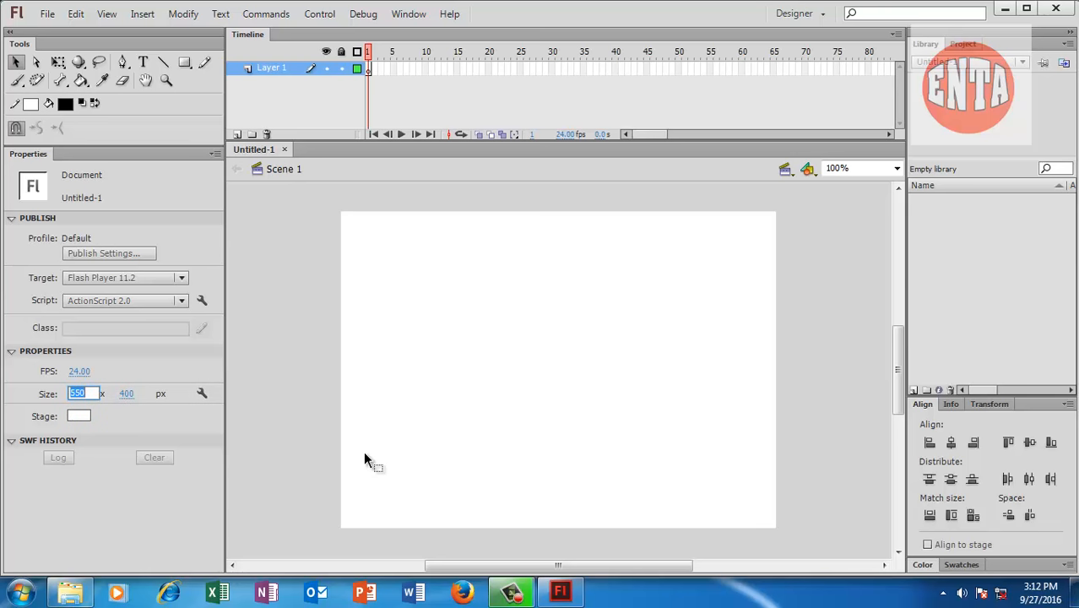
pyautogui.write('90')
pyautogui.write('0')
pyautogui.press('Tab')
pyautogui.write('700')
pyautogui.press('Return')
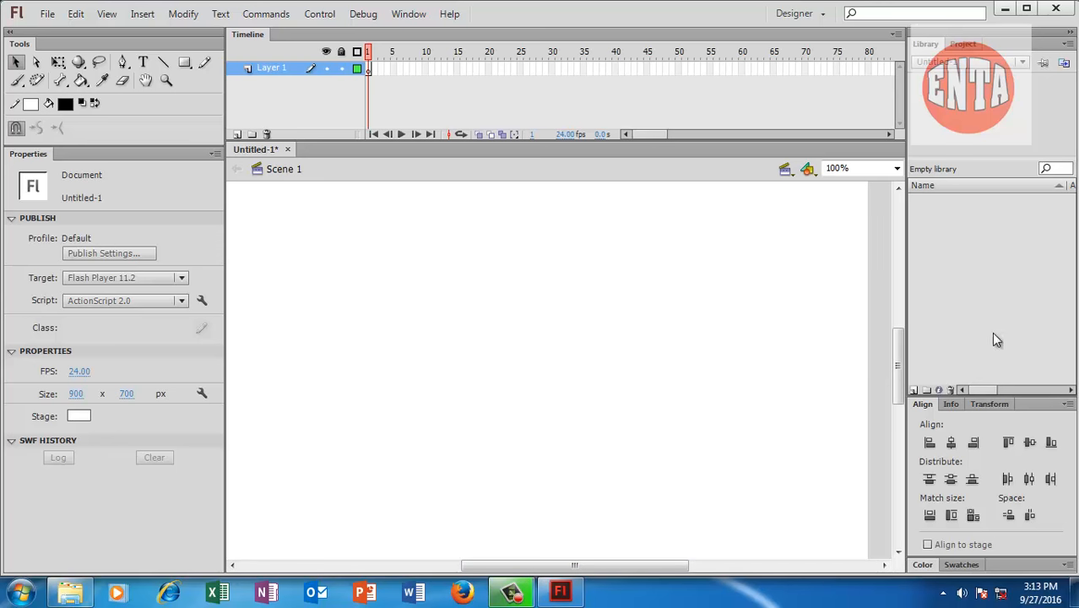
pyautogui.click(799, 14)
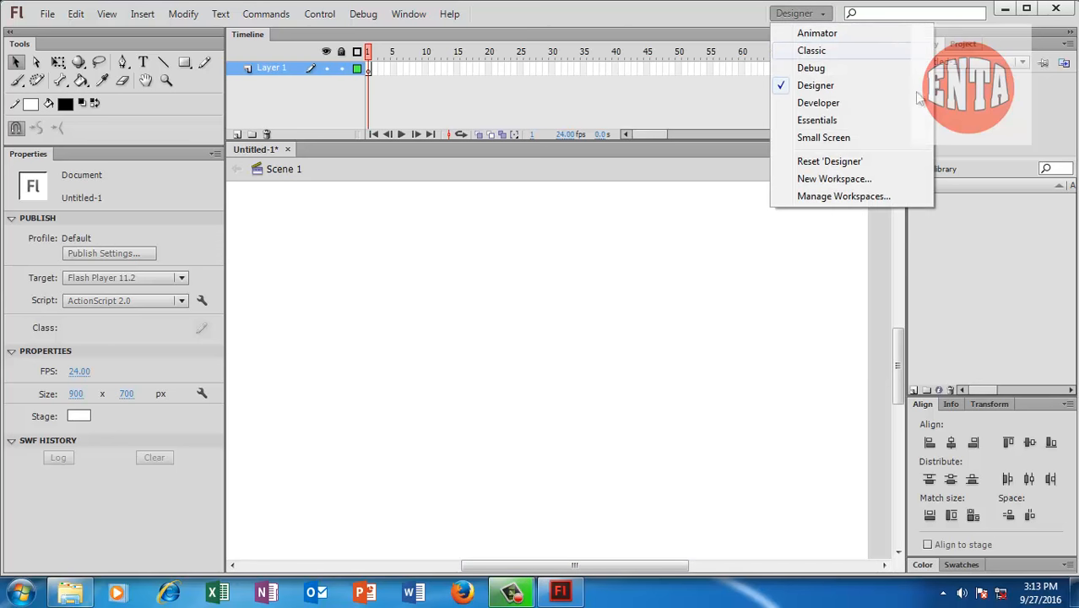
pyautogui.click(717, 428)
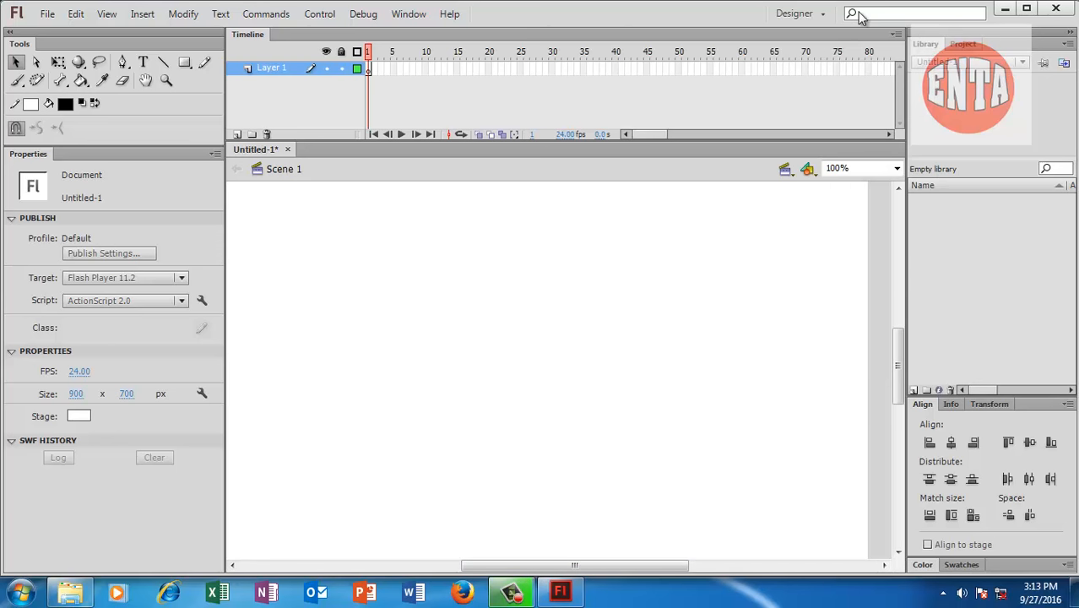
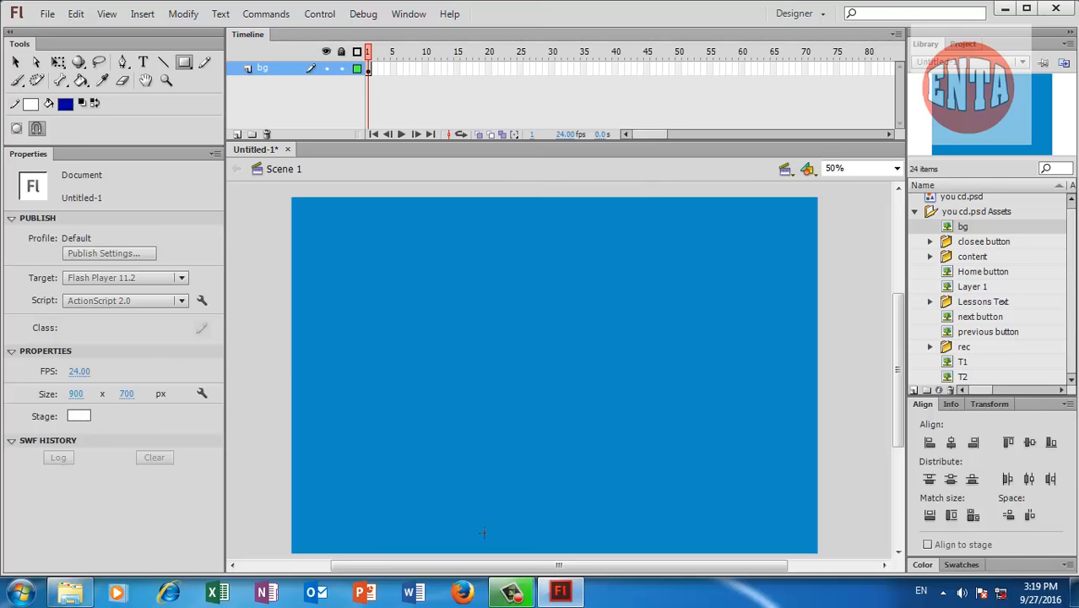
# Hide the bg layer so the blue background is off the stage.
pyautogui.click(326, 69)
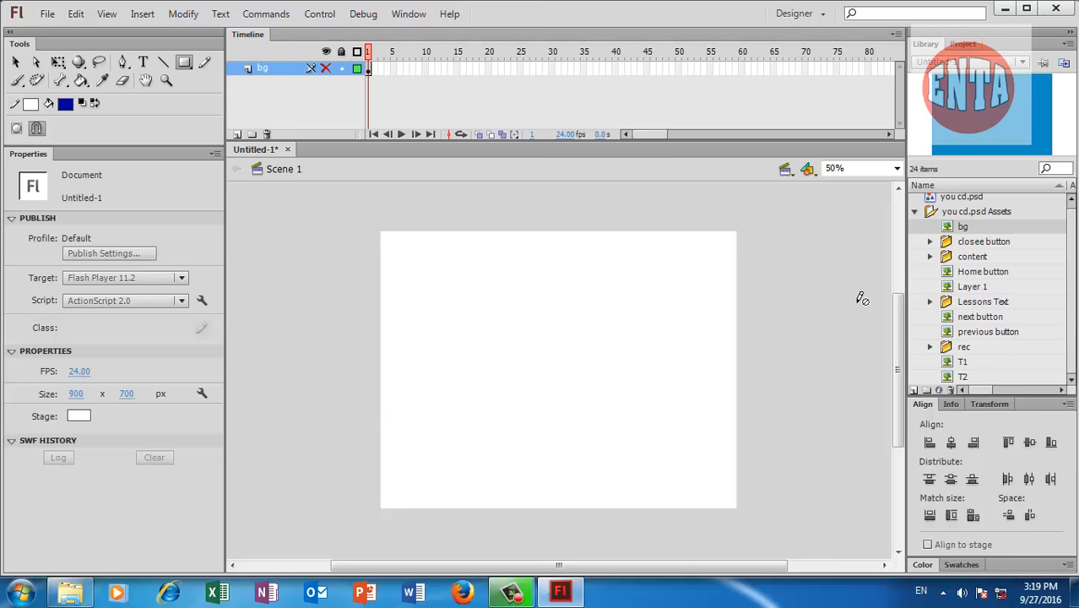
pyautogui.moveTo(861, 298); pyautogui.dragTo(741, 425)
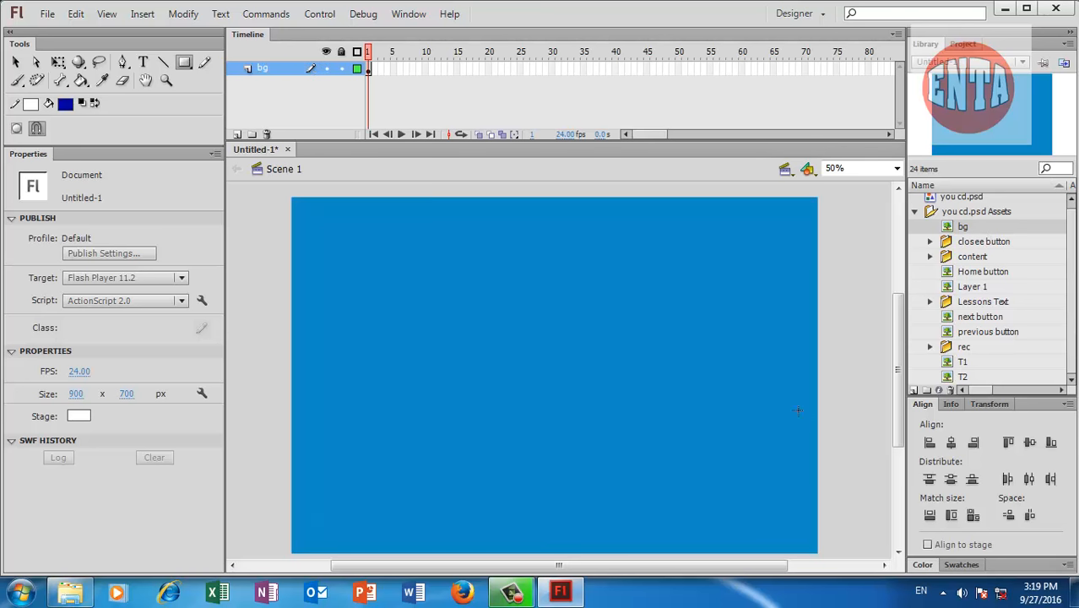
pyautogui.click(327, 68)
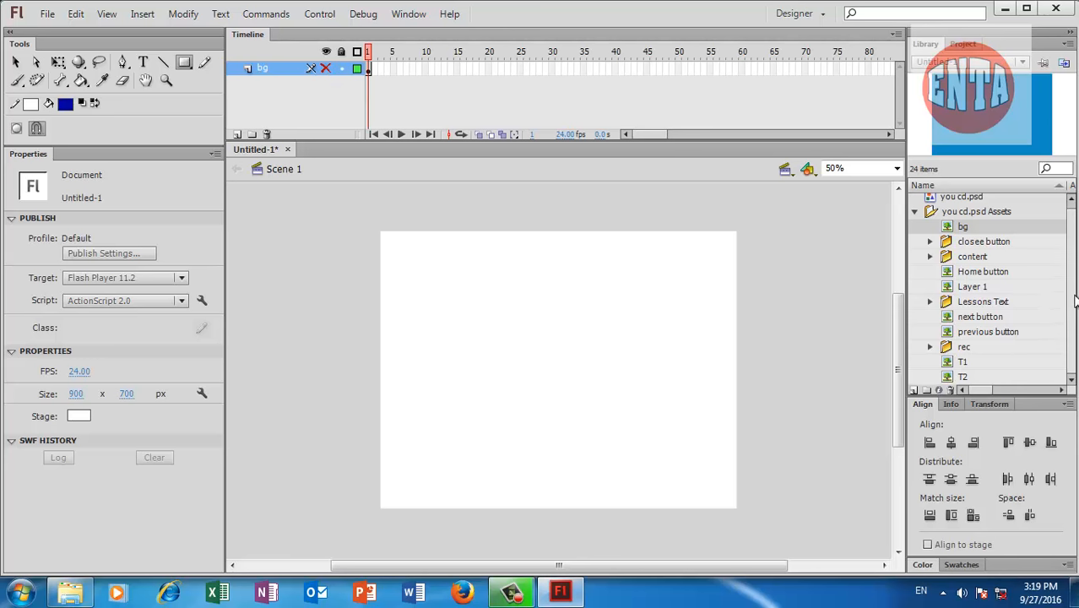
# Move the T1 bitmap out of the you cd.psd Assets folder to the library root and expand the rec folder.
pyautogui.click(963, 362)
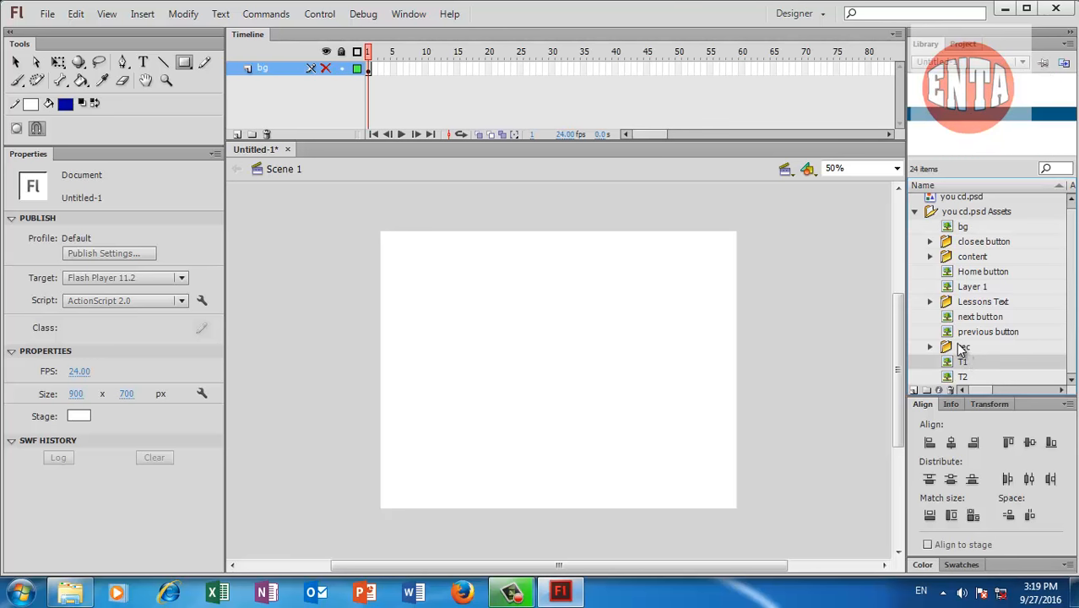
pyautogui.moveTo(963, 366); pyautogui.dragTo(923, 369)
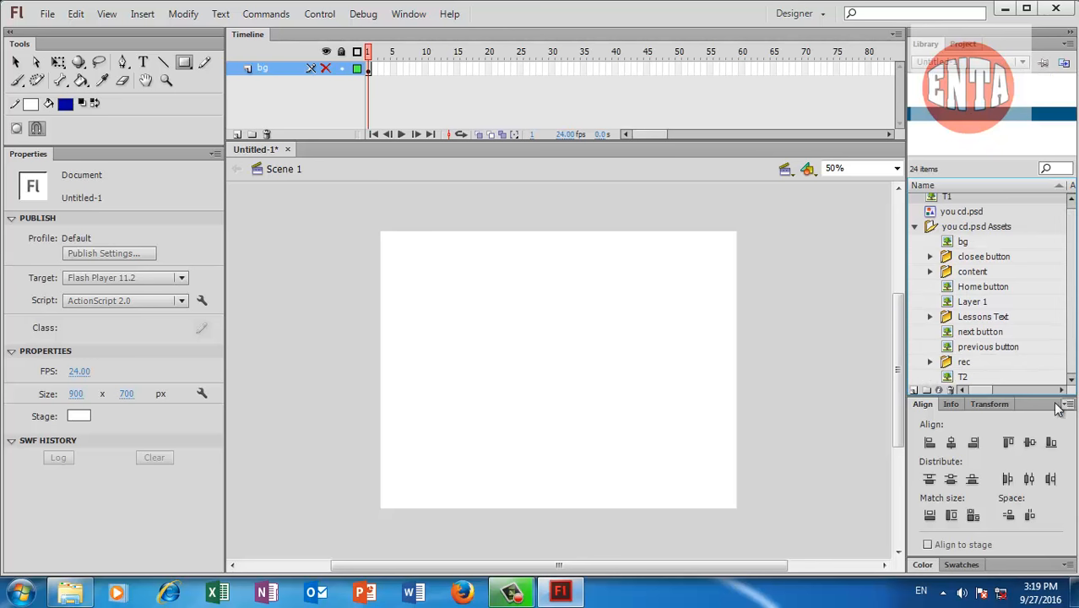
pyautogui.moveTo(967, 378); pyautogui.dragTo(878, 367)
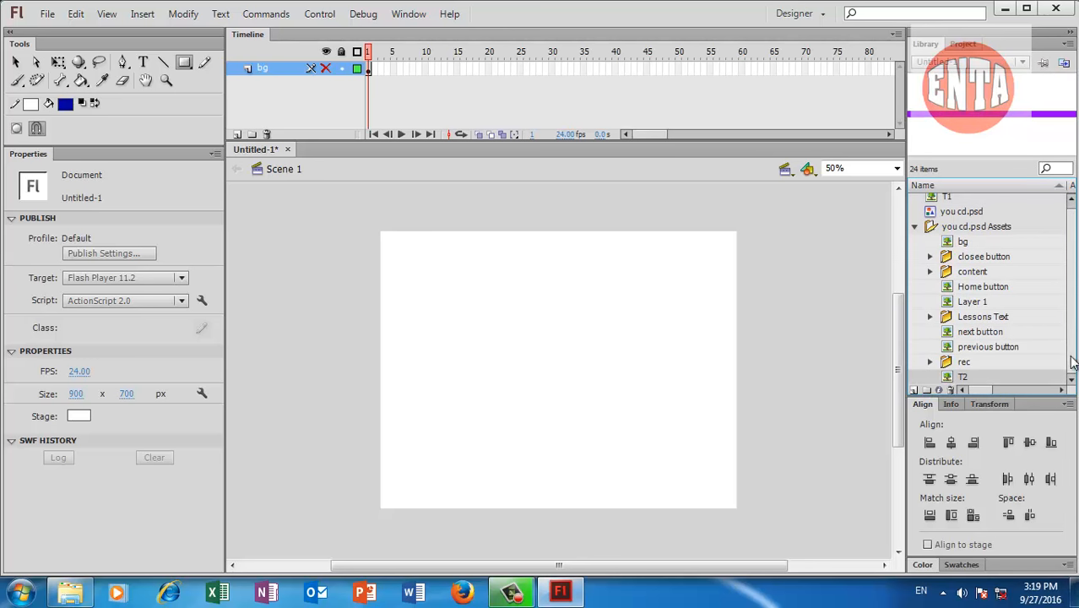
pyautogui.moveTo(1070, 356); pyautogui.dragTo(1069, 388)
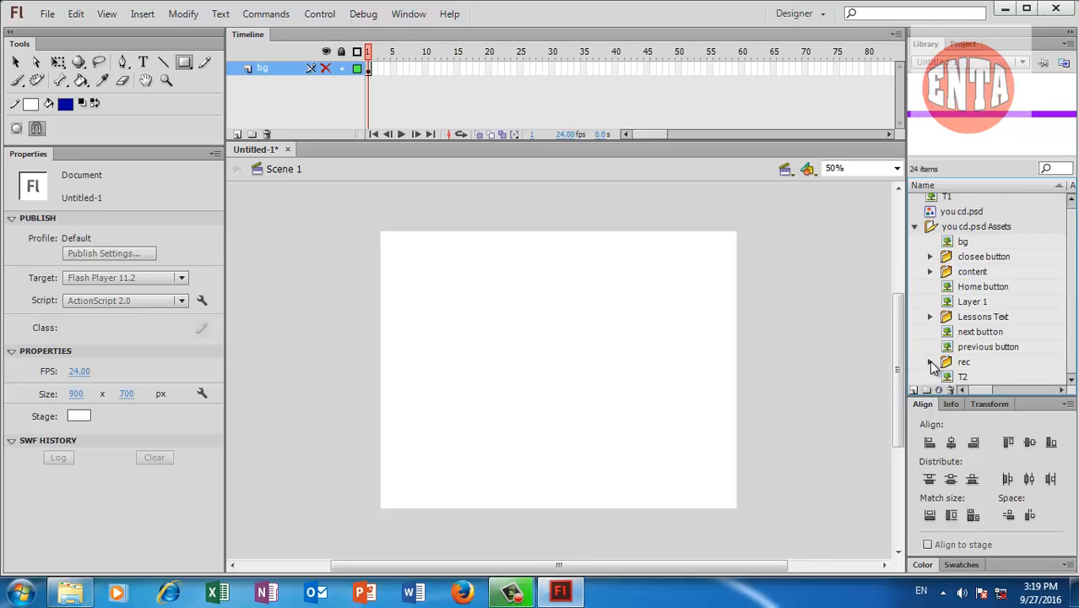
pyautogui.click(930, 363)
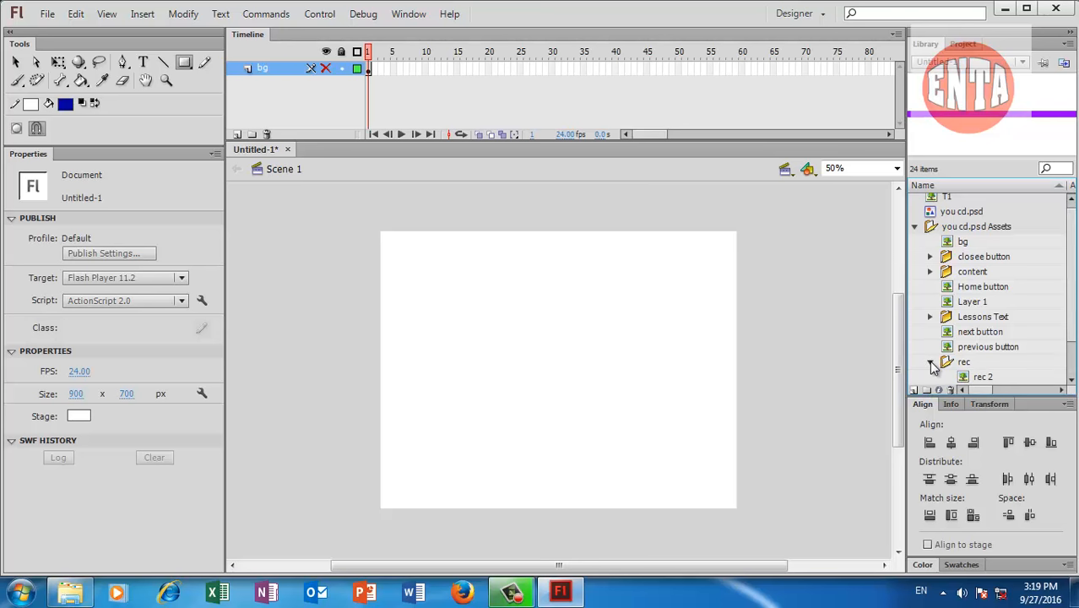
# Add a new layer above bg, place the T1 bitmap across the stage's upper part, and make it wider and thinner.
pyautogui.click(237, 134)
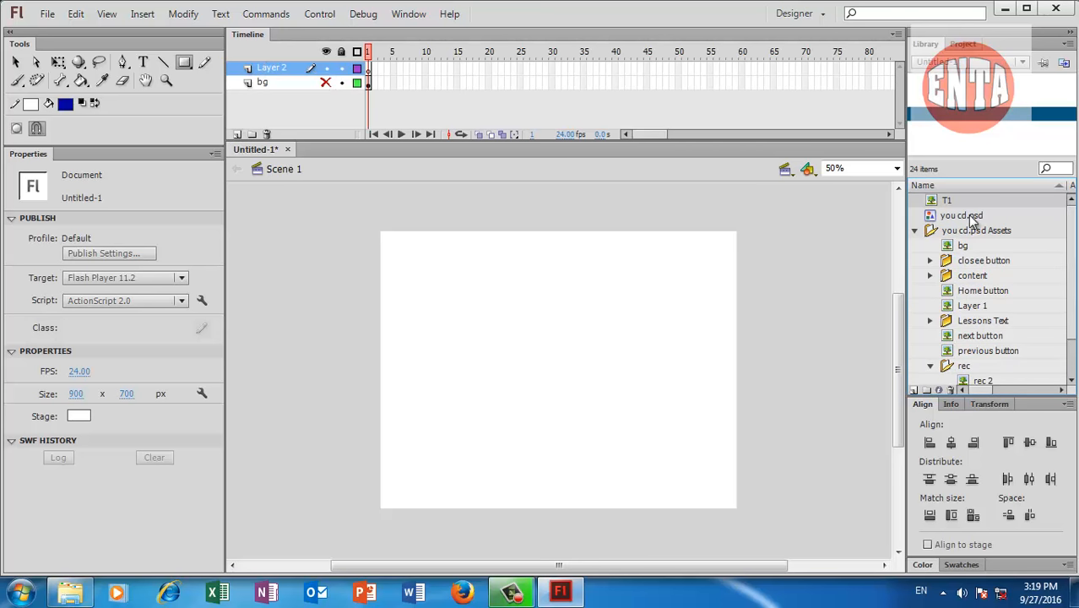
pyautogui.moveTo(929, 207); pyautogui.dragTo(532, 283)
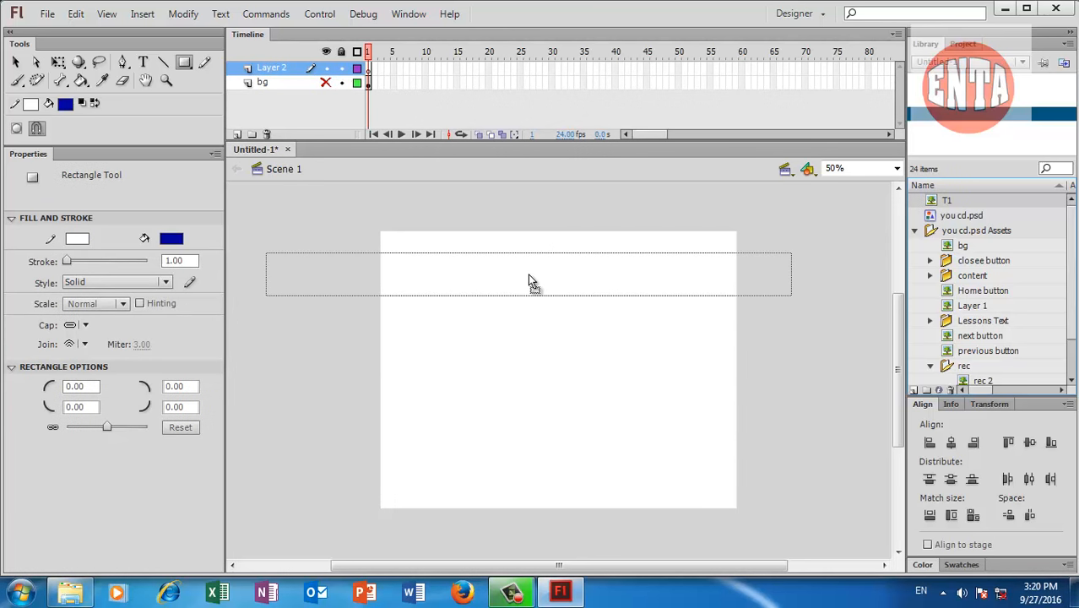
pyautogui.moveTo(532, 282); pyautogui.dragTo(542, 275)
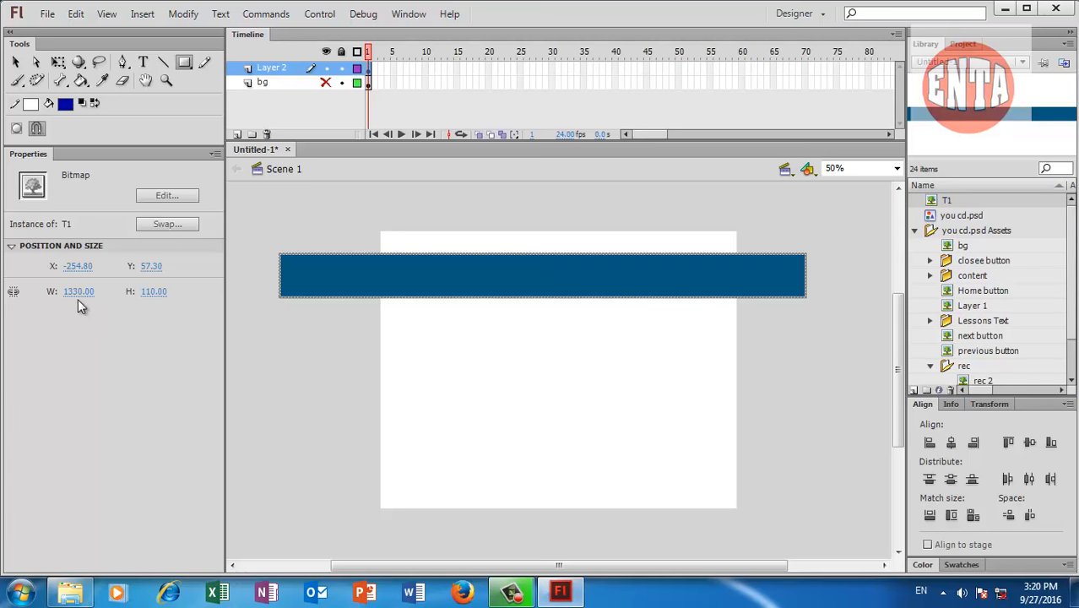
pyautogui.moveTo(78, 293); pyautogui.dragTo(128, 306)
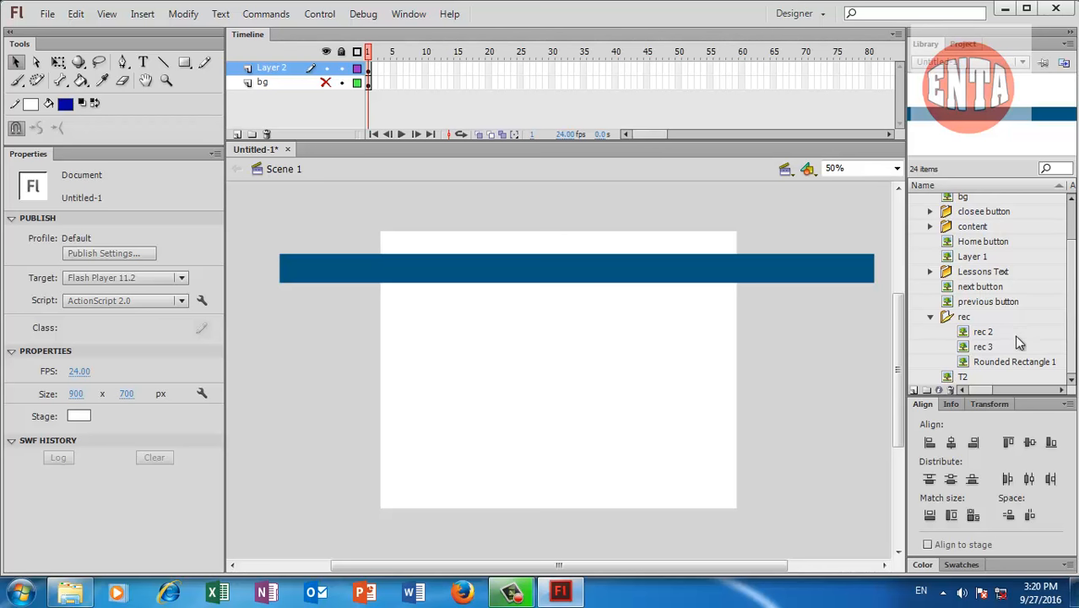
# Add another layer above the T1 bar's layer and select it.
pyautogui.scroll(1, 1013, 338)
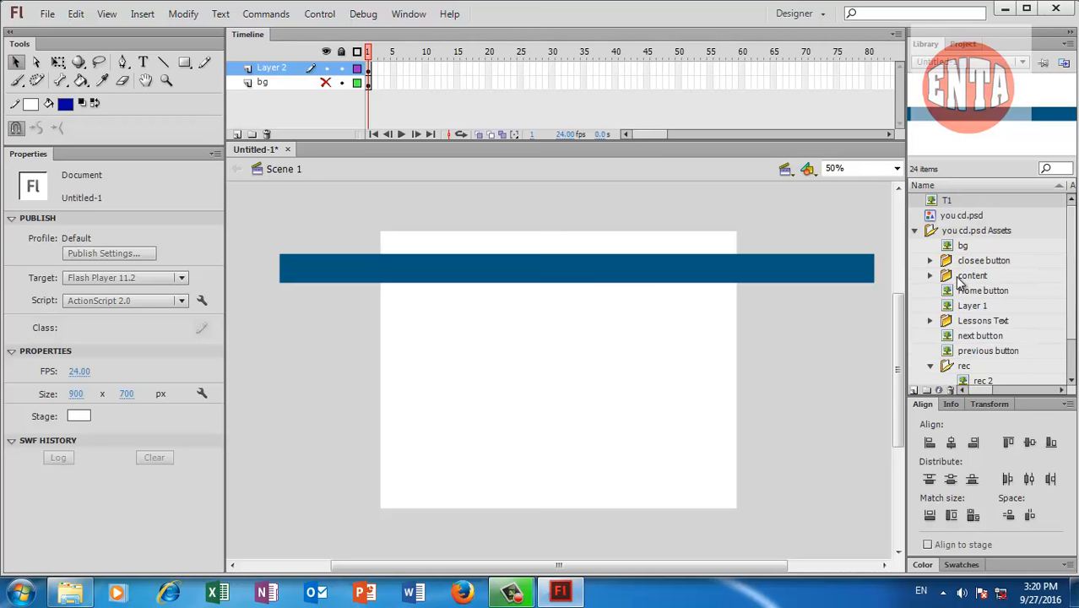
pyautogui.click(238, 134)
pyautogui.click(272, 68)
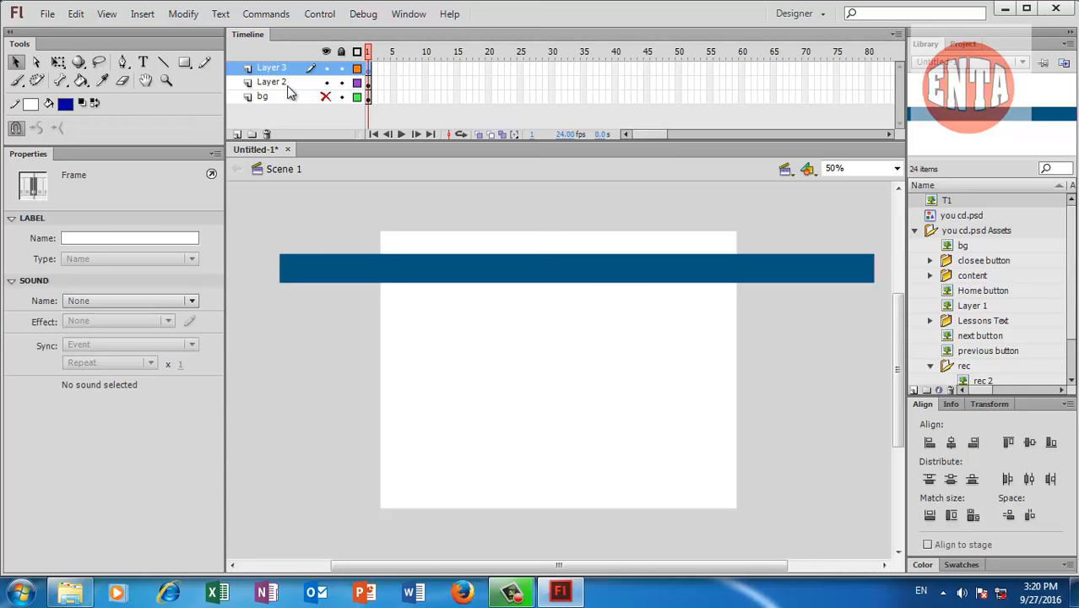
# Rename Layer 3 as content and Layer 2 as rectangle.
pyautogui.doubleClick(272, 68)
pyautogui.write('c')
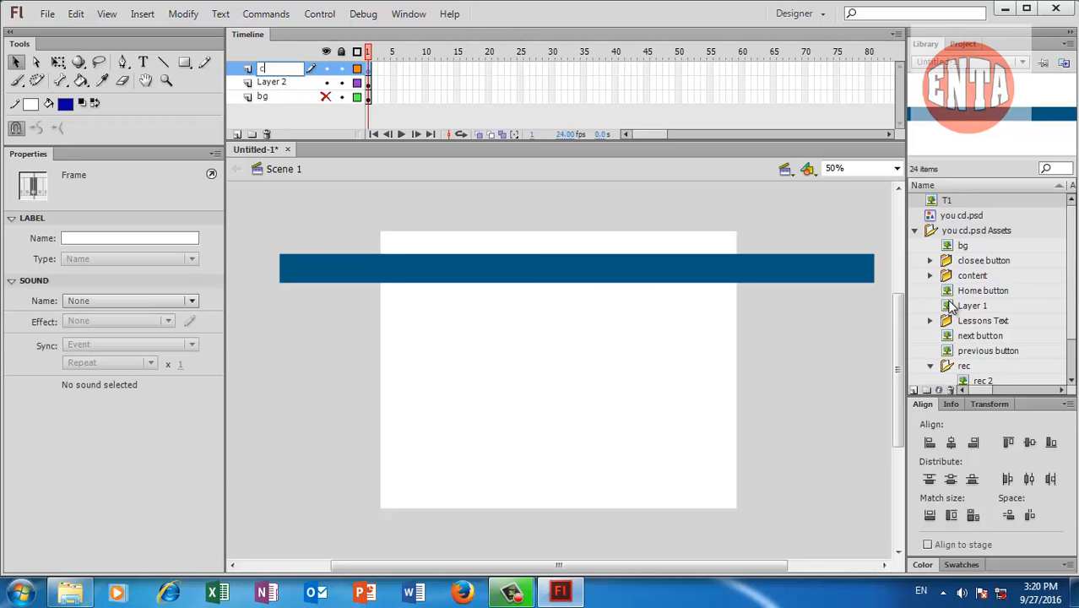
pyautogui.write('ontent')
pyautogui.click(301, 110)
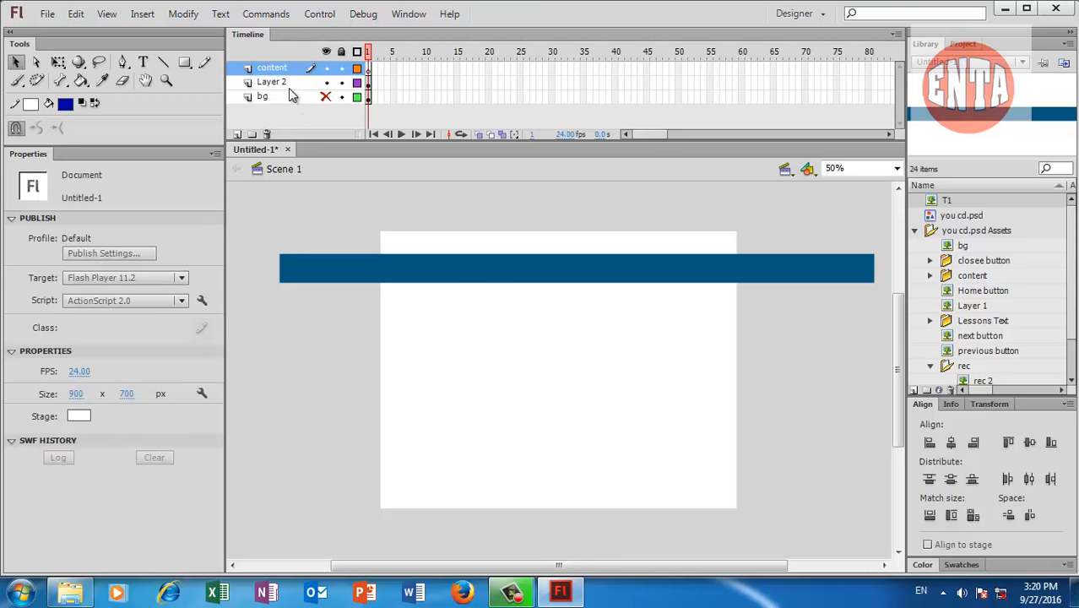
pyautogui.click(279, 83)
pyautogui.doubleClick(279, 83)
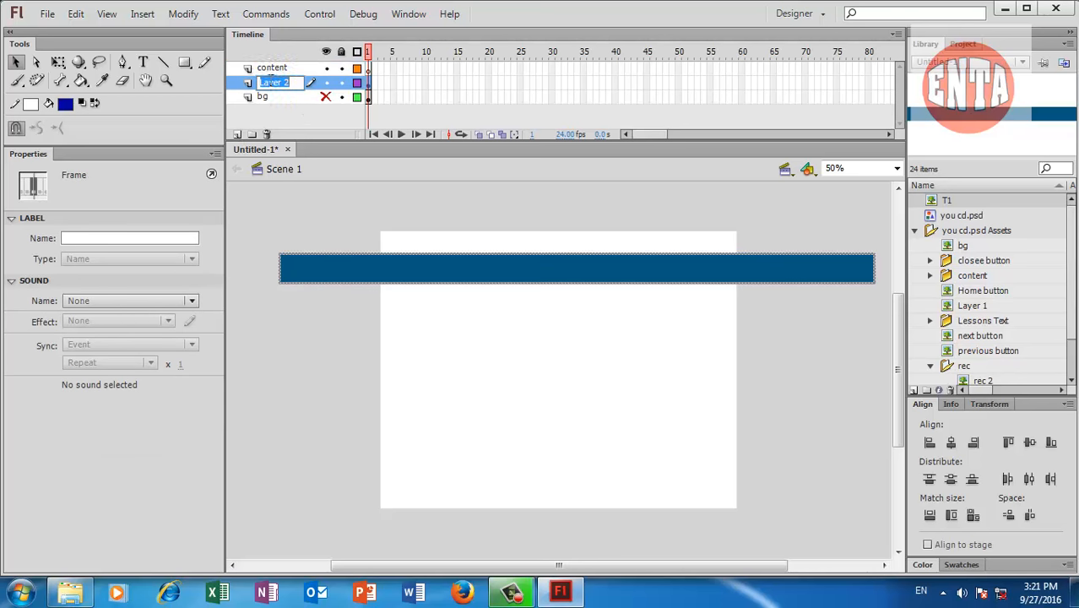
pyautogui.write('rectangle')
pyautogui.click(316, 109)
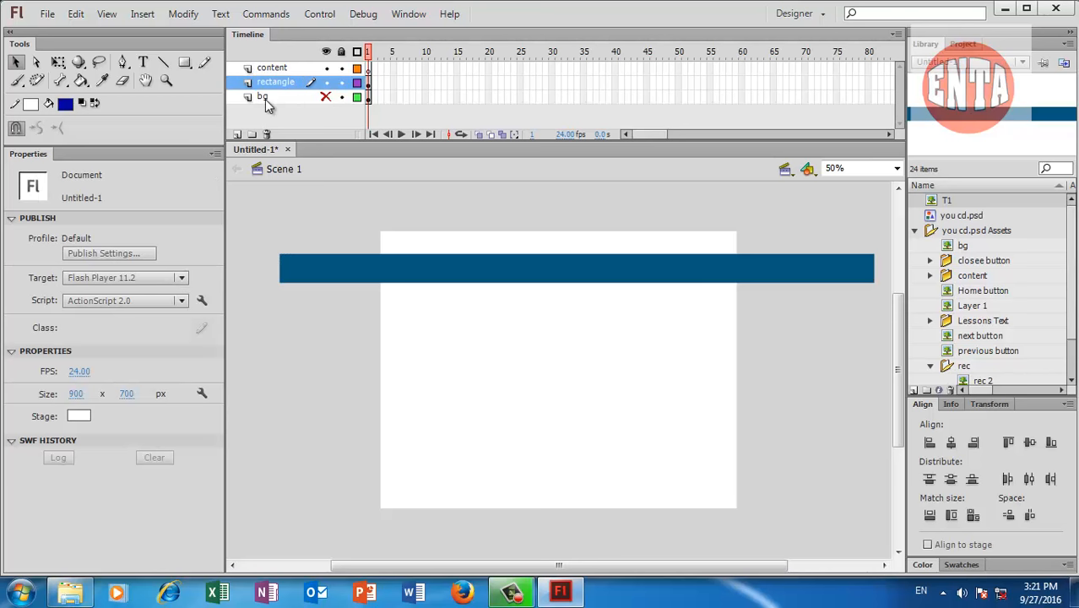
# Toggle the visibility of the bg, rectangle and content layers to check what each one holds.
pyautogui.click(265, 98)
pyautogui.click(325, 97)
pyautogui.click(325, 96)
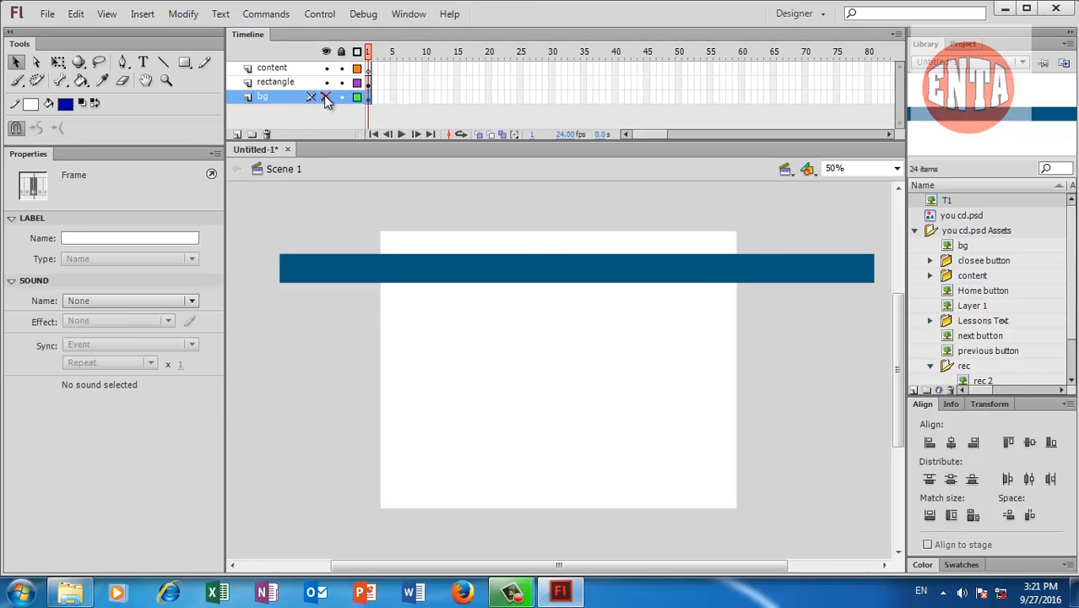
pyautogui.click(325, 96)
pyautogui.click(325, 96)
pyautogui.click(326, 83)
pyautogui.click(326, 83)
pyautogui.click(326, 83)
pyautogui.click(327, 83)
pyautogui.click(326, 68)
# Place the content bitmap from the content folder on the content layer, in the stage's lower-right area at about X 421, Y 235.
pyautogui.click(273, 71)
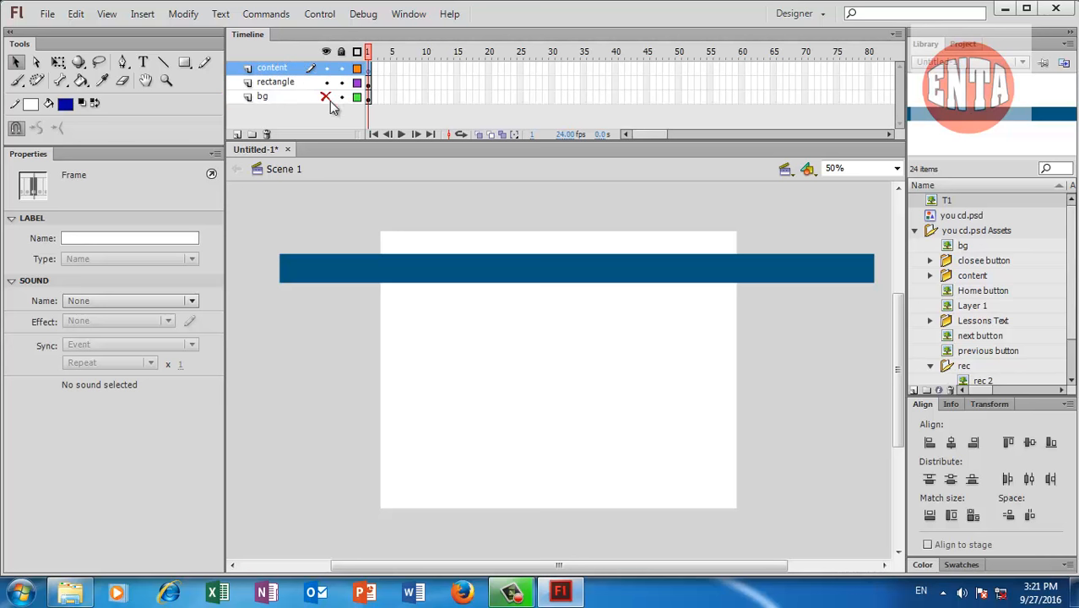
pyautogui.click(980, 277)
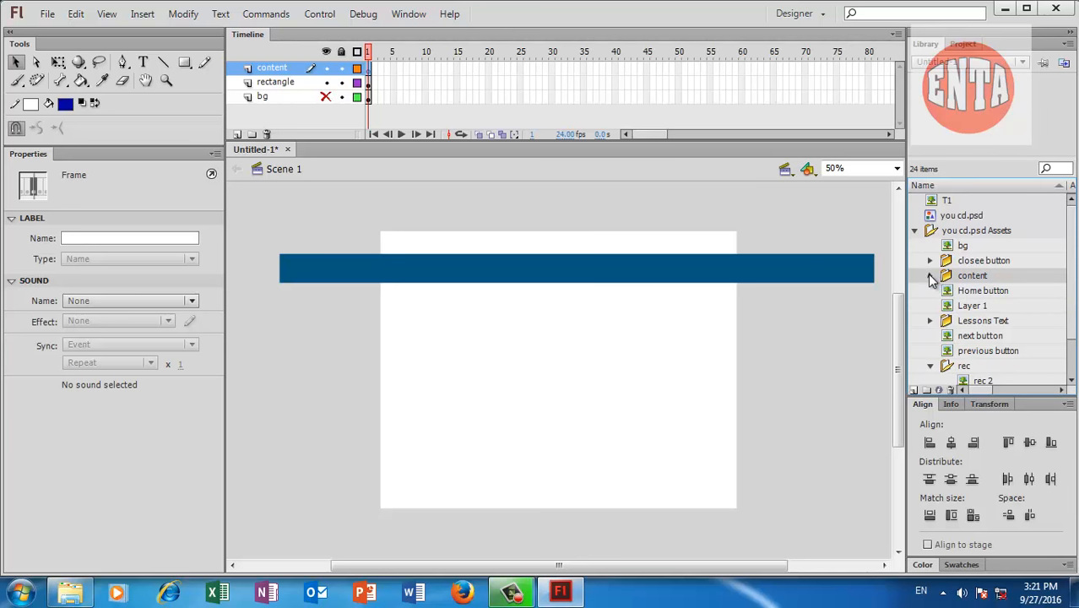
pyautogui.click(930, 275)
pyautogui.click(989, 293)
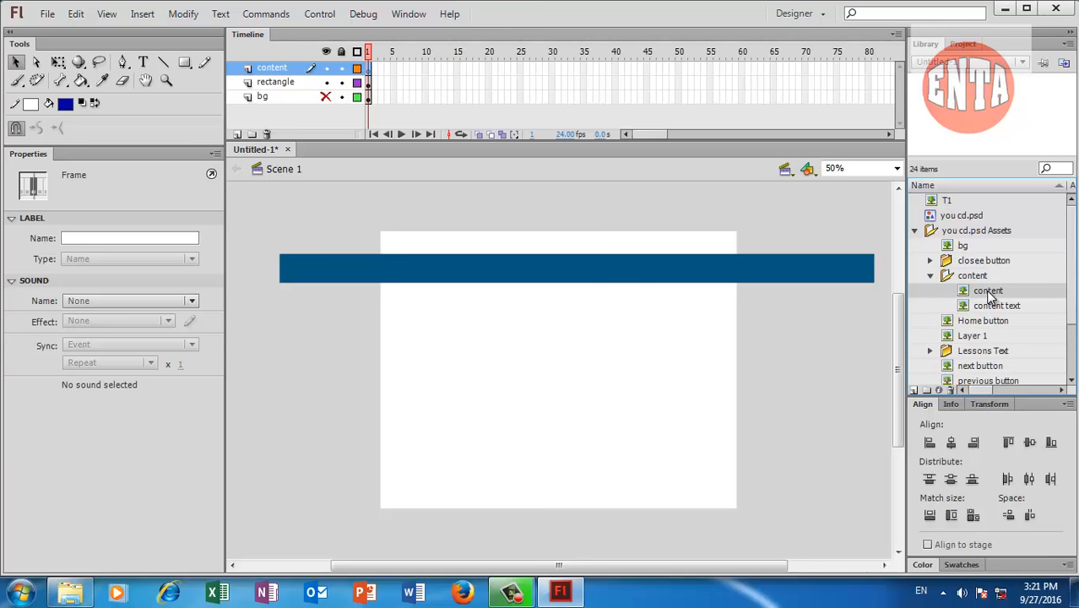
pyautogui.moveTo(993, 300); pyautogui.dragTo(617, 394)
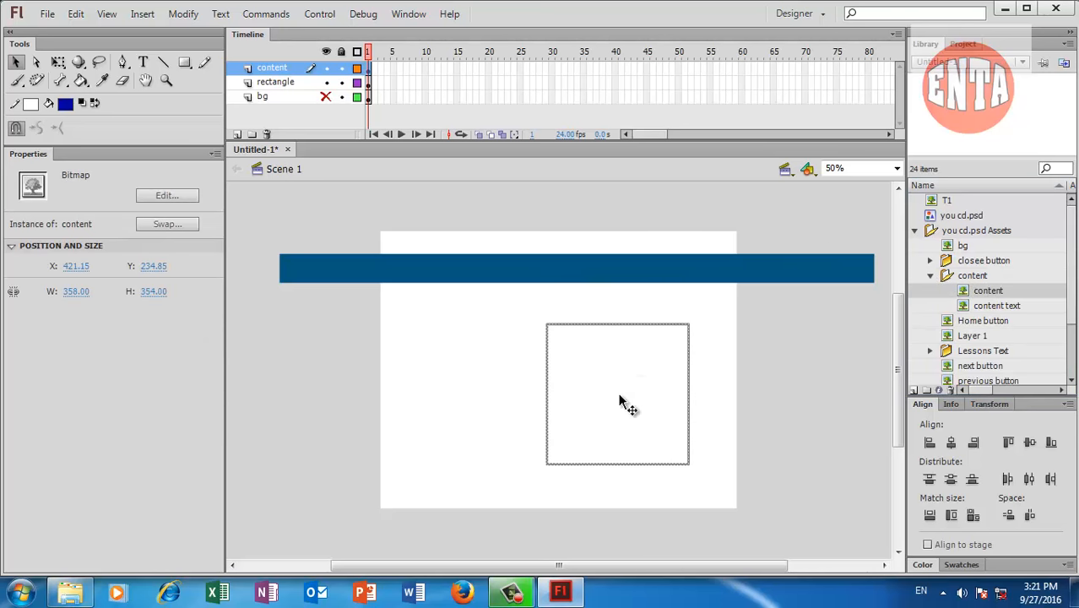
# With the bg layer shown, place the content text tab above the frame's left end and the closee button folder's content bitmap on it.
pyautogui.click(1009, 309)
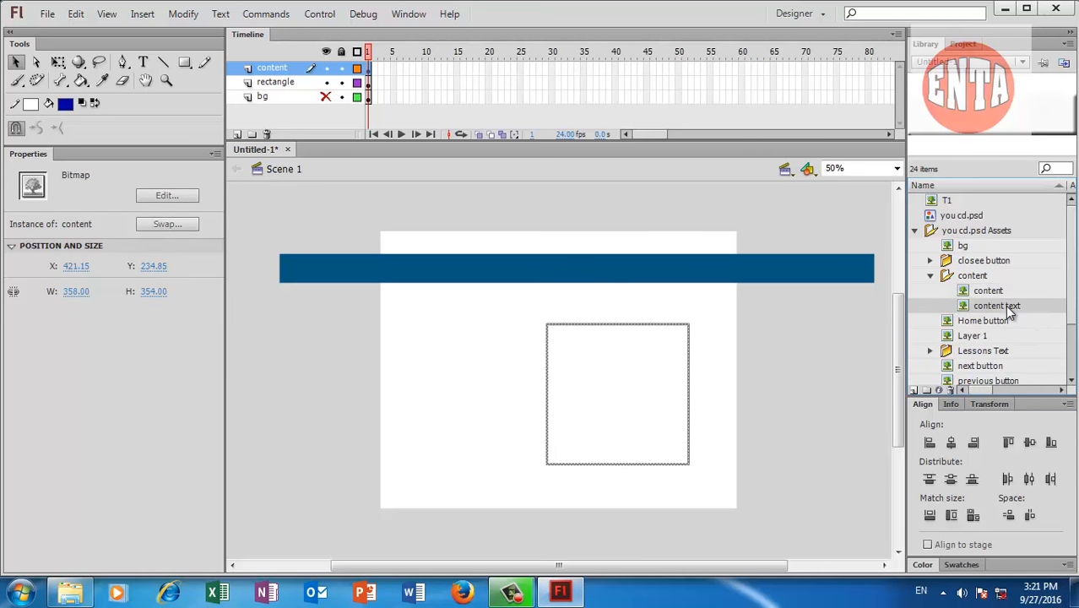
pyautogui.click(325, 96)
pyautogui.moveTo(996, 305); pyautogui.dragTo(587, 314)
pyautogui.click(930, 260)
pyautogui.click(988, 305)
pyautogui.moveTo(978, 307); pyautogui.dragTo(589, 314)
pyautogui.click(878, 337)
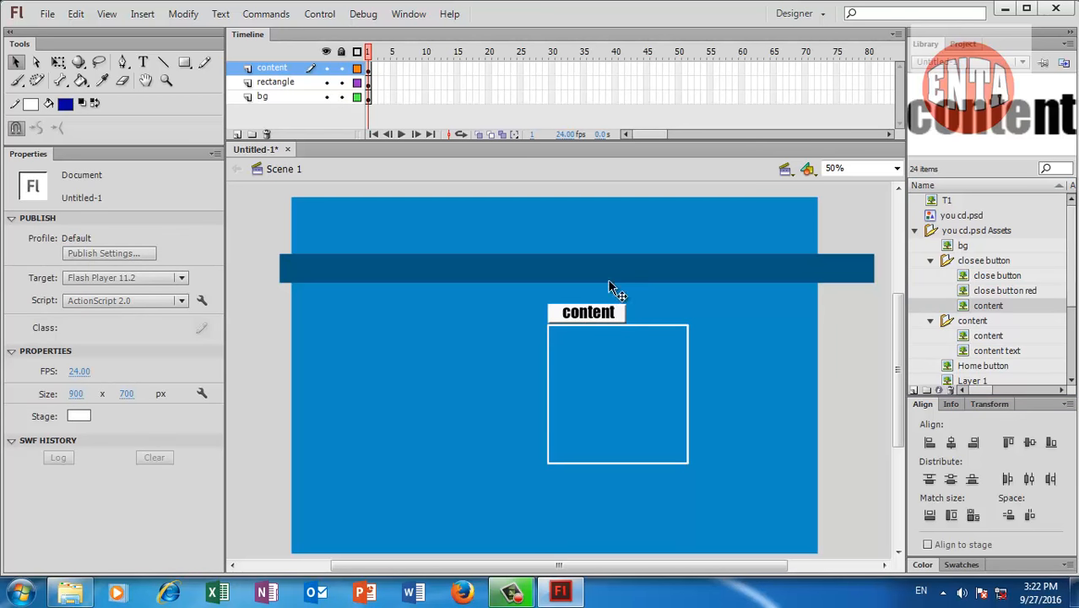
# Hide the bg layer and move the content frame, its tab and its label together slightly to the right.
pyautogui.click(330, 99)
pyautogui.click(329, 99)
pyautogui.click(330, 99)
pyautogui.click(330, 99)
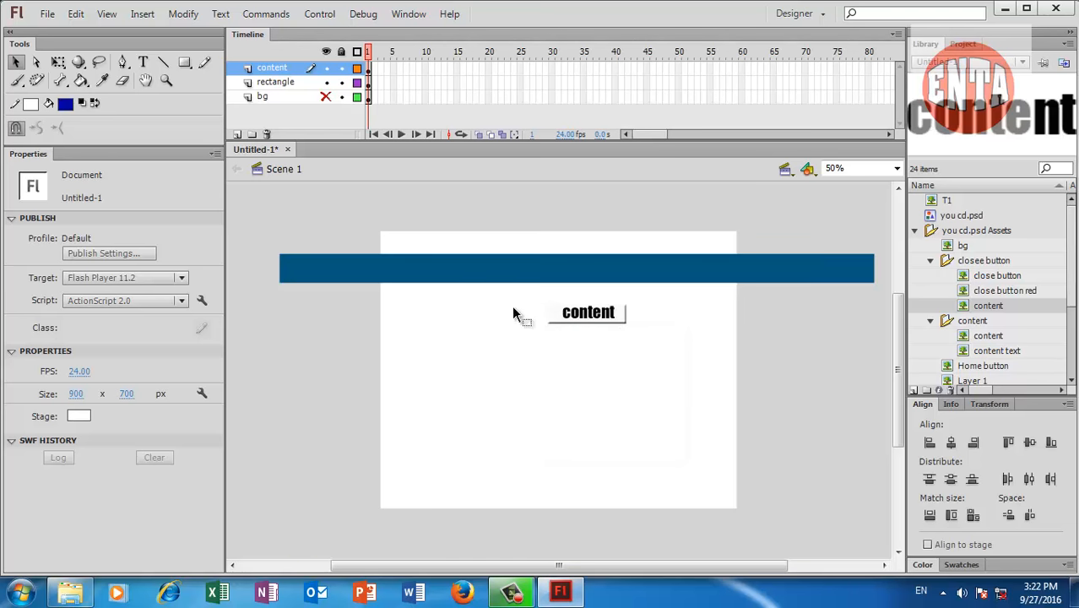
pyautogui.moveTo(514, 308); pyautogui.dragTo(747, 506)
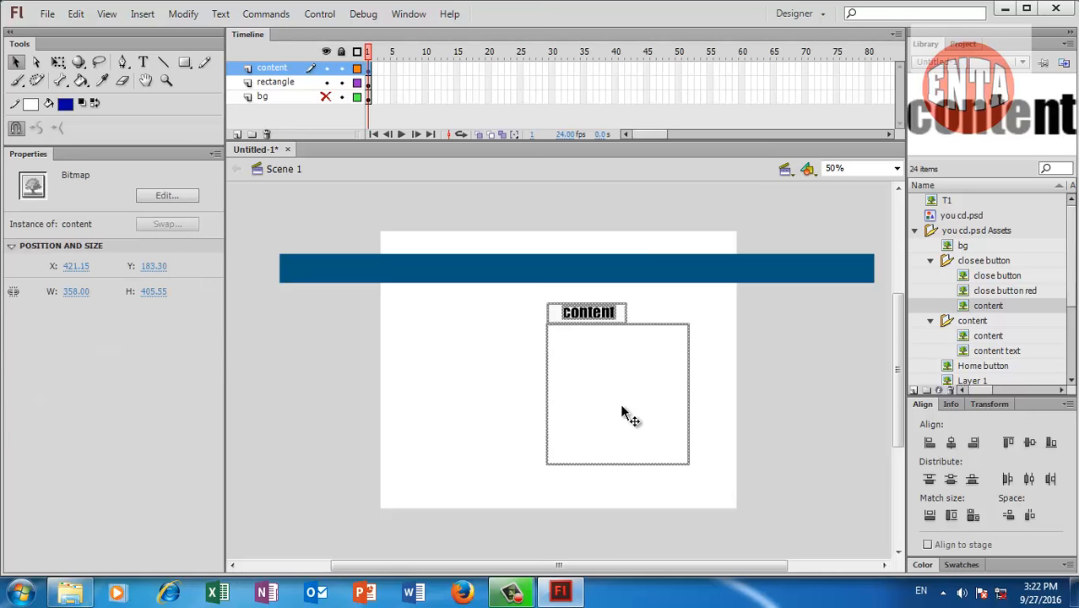
pyautogui.moveTo(608, 408); pyautogui.dragTo(630, 409)
pyautogui.click(777, 408)
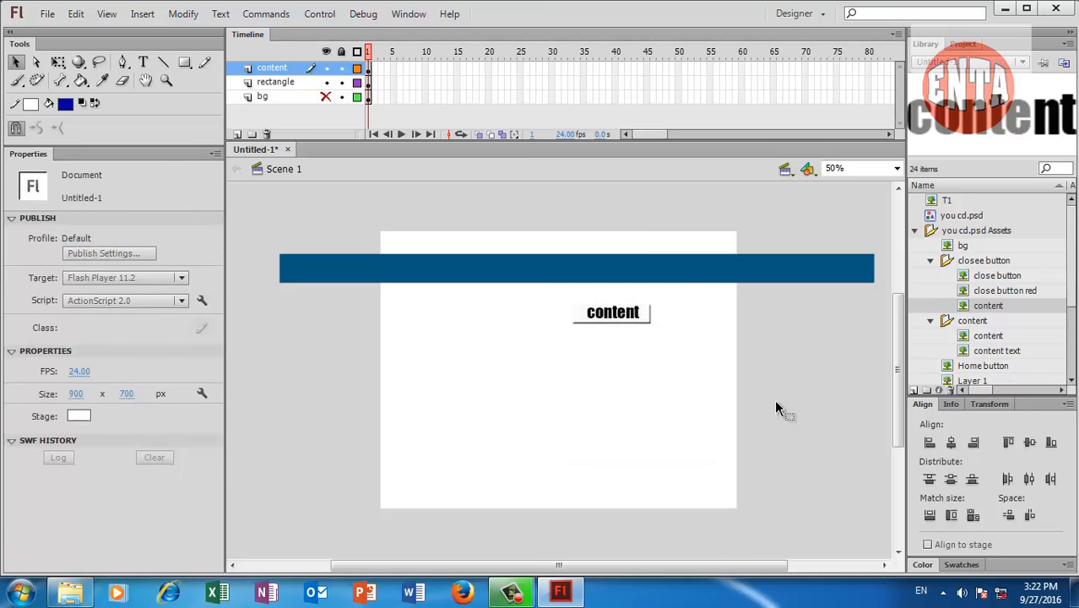
# Show the bg layer again and add a new layer named button above the content layer.
pyautogui.click(326, 97)
pyautogui.click(326, 98)
pyautogui.click(326, 98)
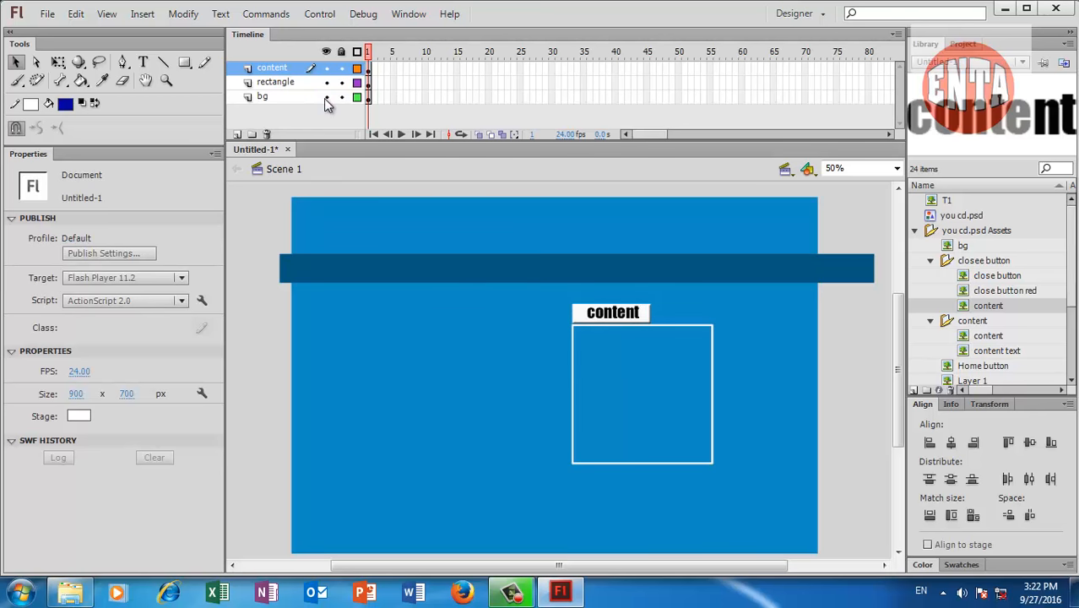
pyautogui.click(326, 98)
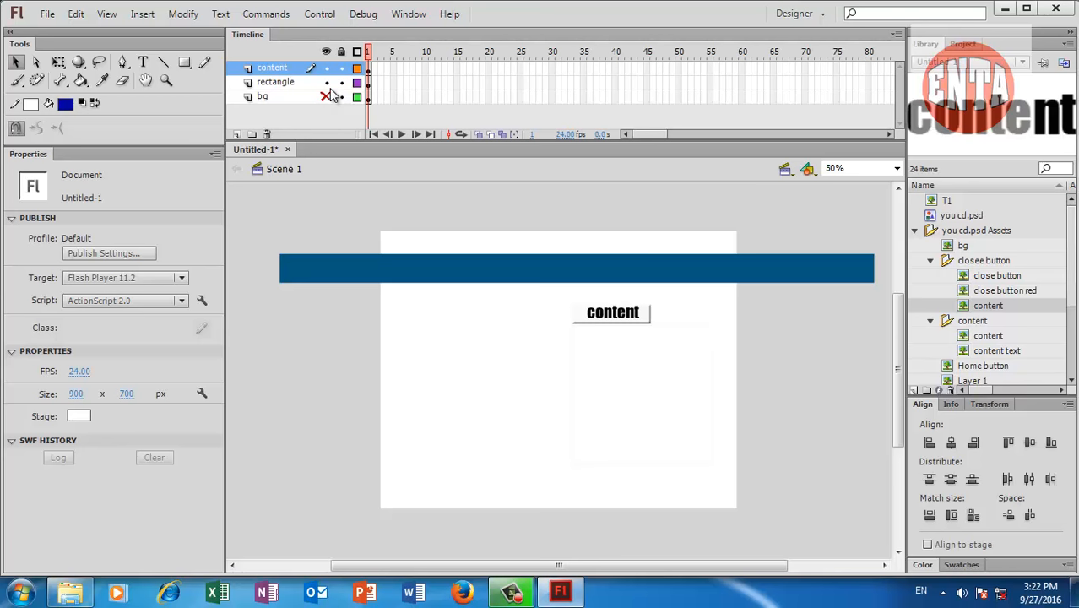
pyautogui.click(326, 98)
pyautogui.click(237, 135)
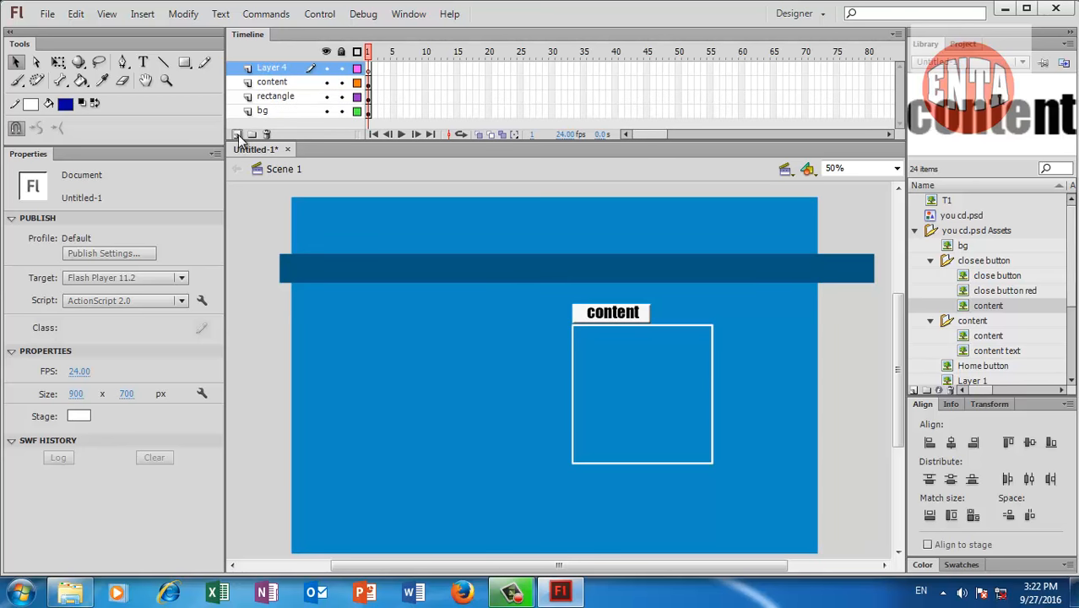
pyautogui.doubleClick(273, 68)
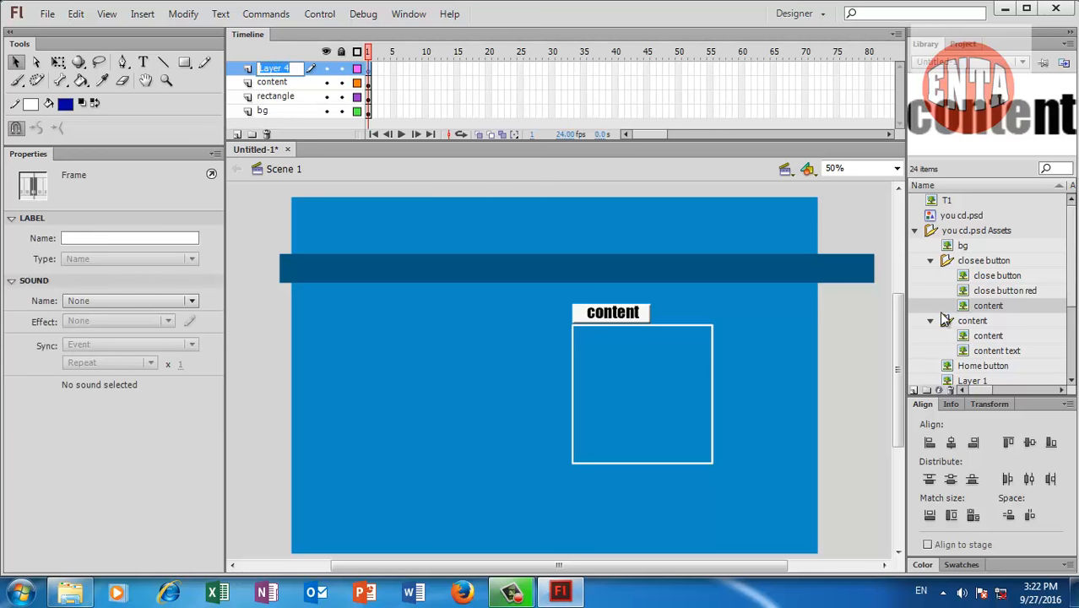
pyautogui.write('butto')
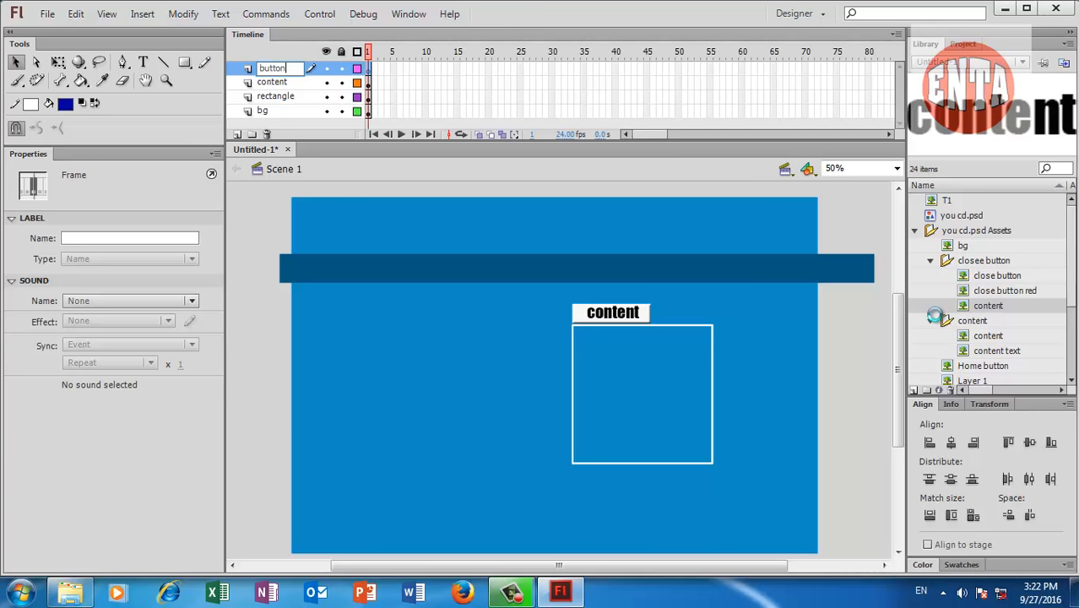
pyautogui.write('n')
pyautogui.click(243, 223)
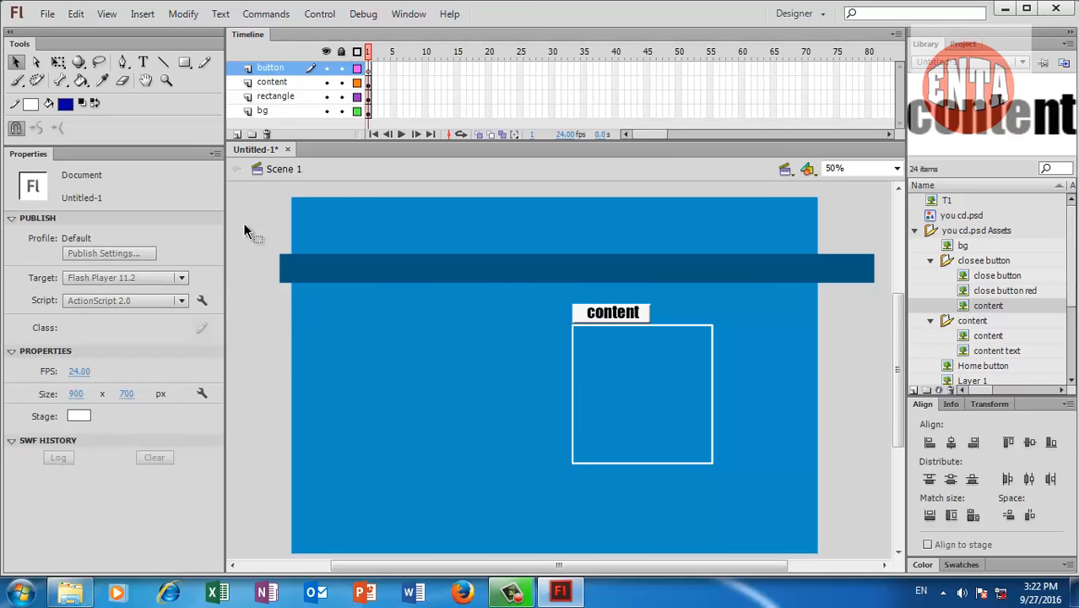
# Hide the content, rectangle and bg layers, leaving only the button layer shown.
pyautogui.click(326, 82)
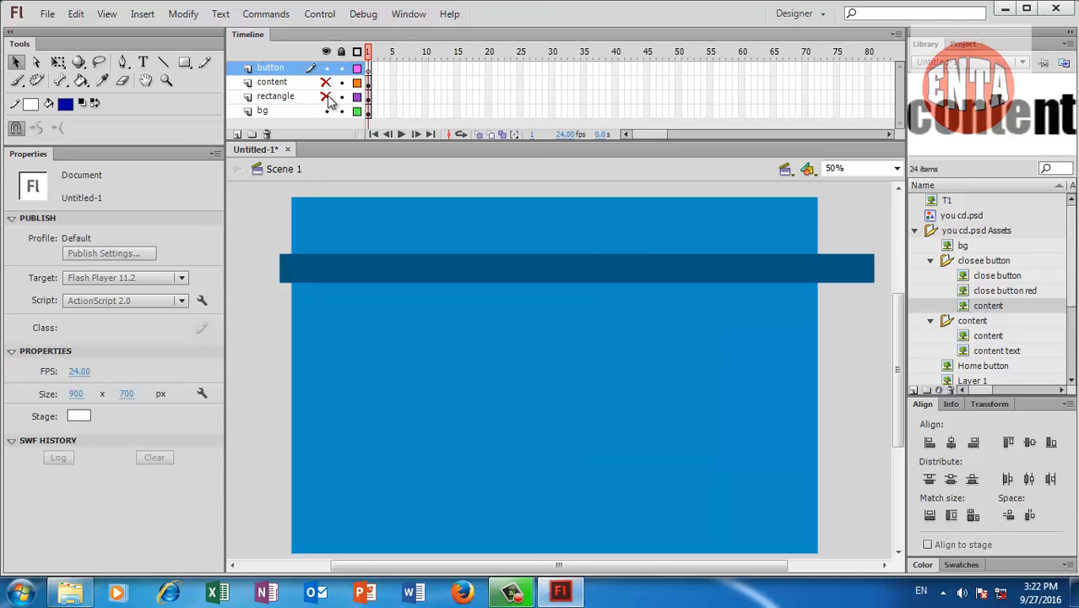
pyautogui.click(326, 97)
pyautogui.click(326, 110)
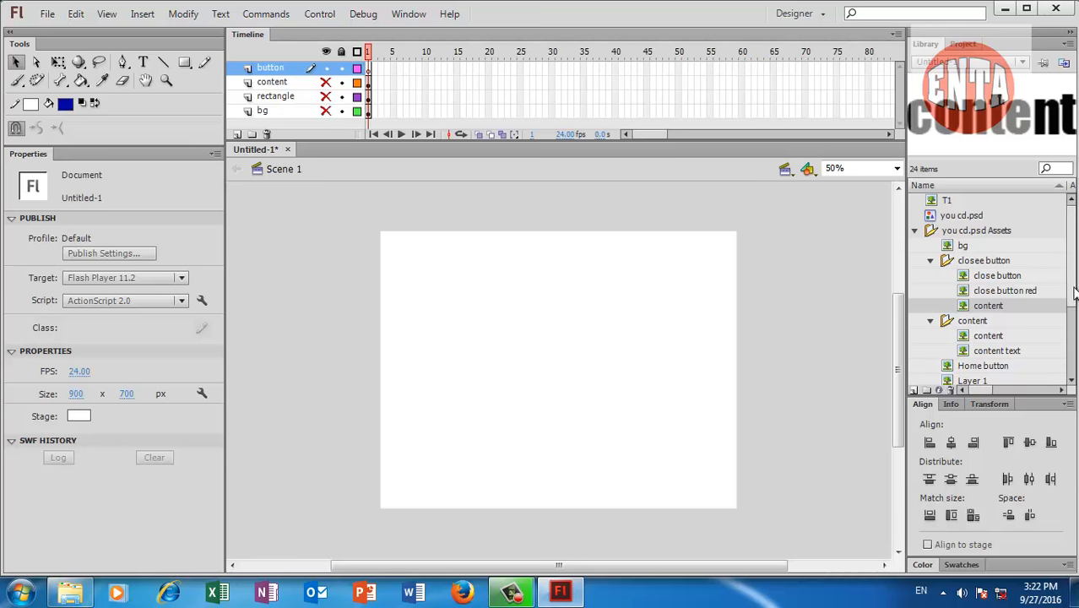
# Expand the Lessons Text folder and examine the three Lesson bitmaps and the three bitmaps in the rec folder.
pyautogui.scroll(-3, 1075, 292)
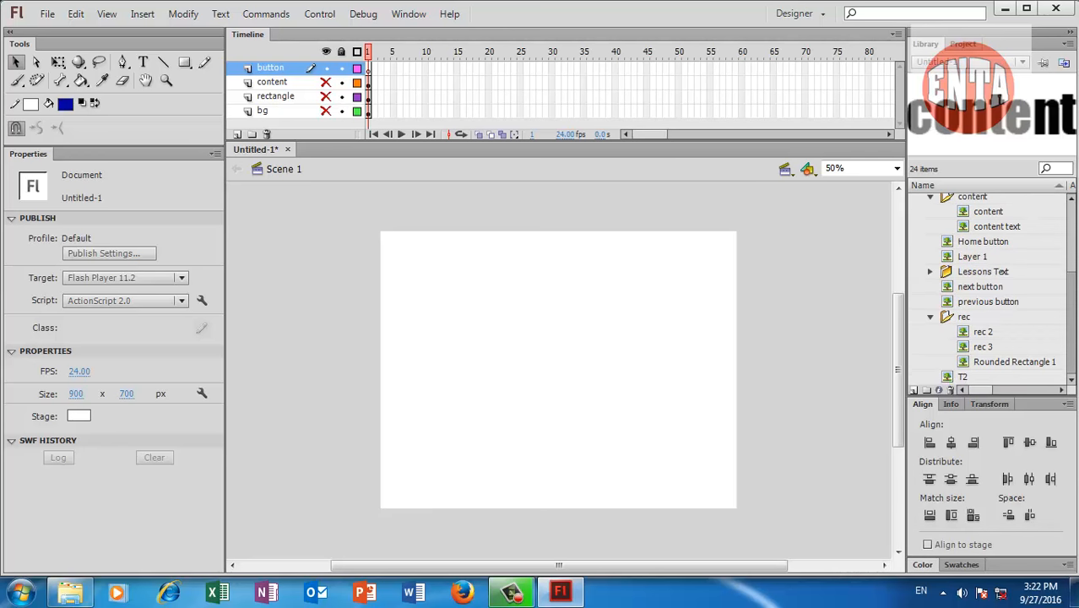
pyautogui.click(929, 271)
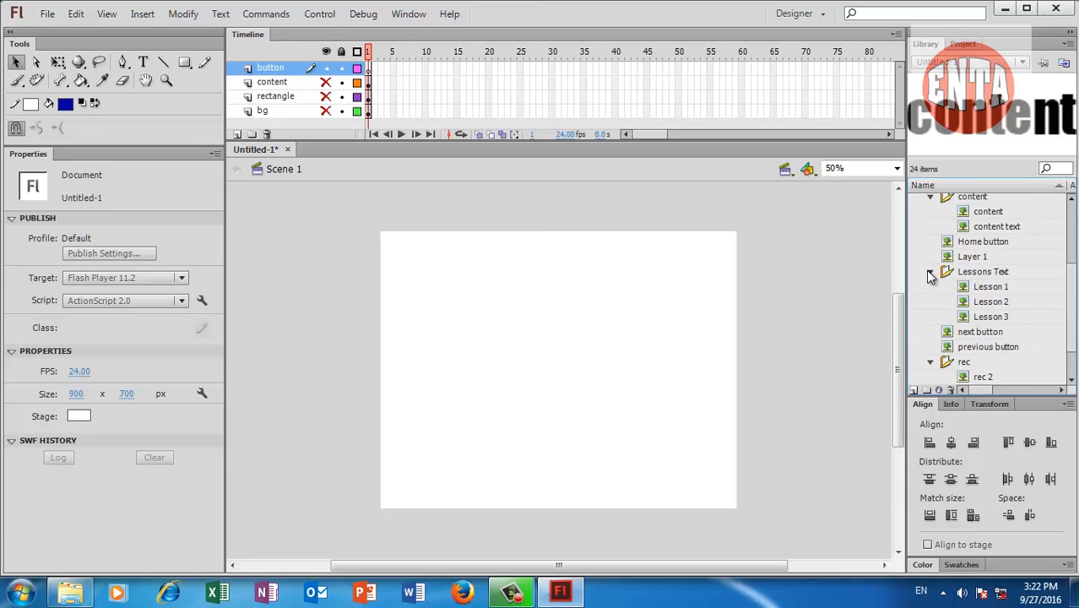
pyautogui.click(982, 288)
pyautogui.click(985, 304)
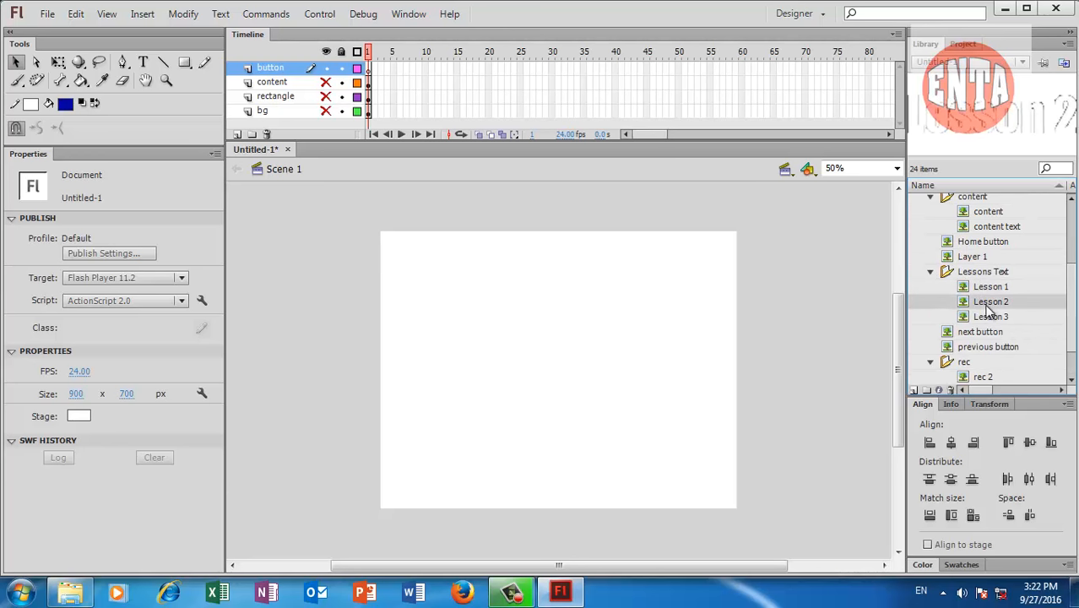
pyautogui.click(988, 317)
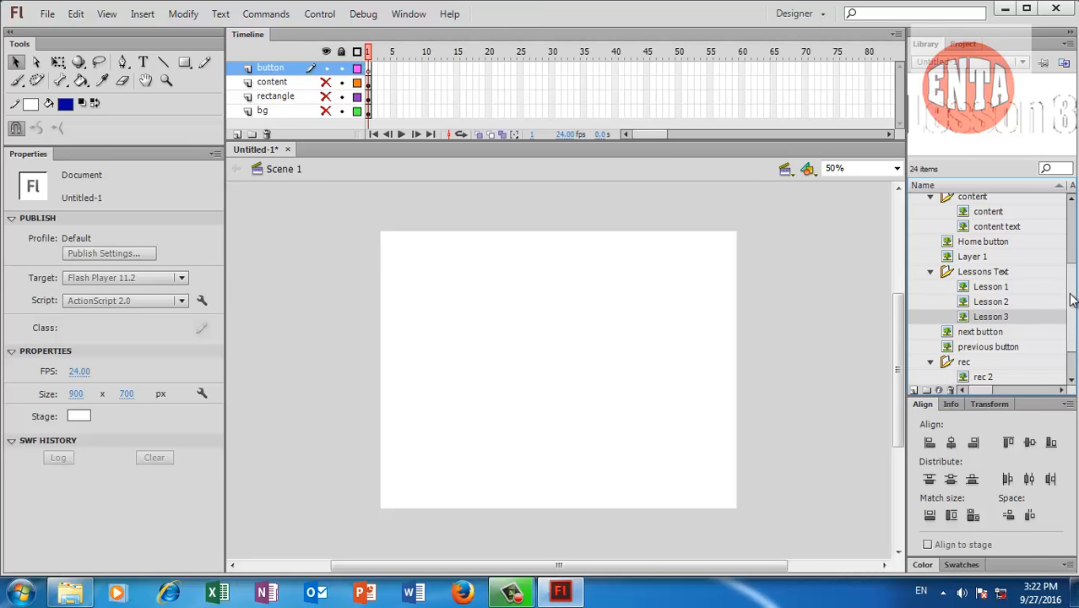
pyautogui.scroll(-1, 1071, 299)
pyautogui.click(963, 334)
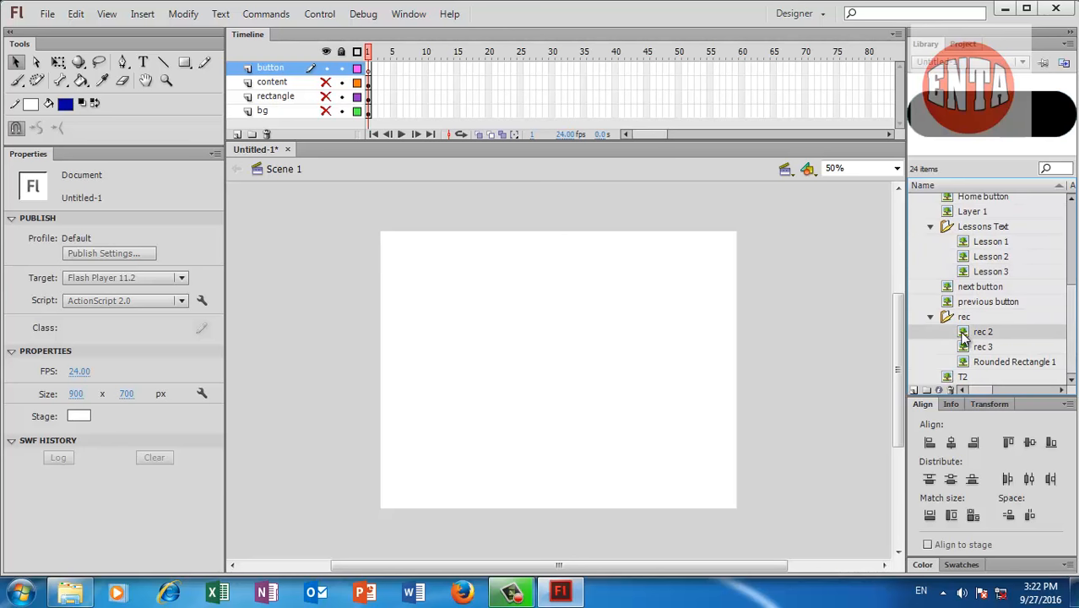
pyautogui.click(967, 347)
pyautogui.click(966, 361)
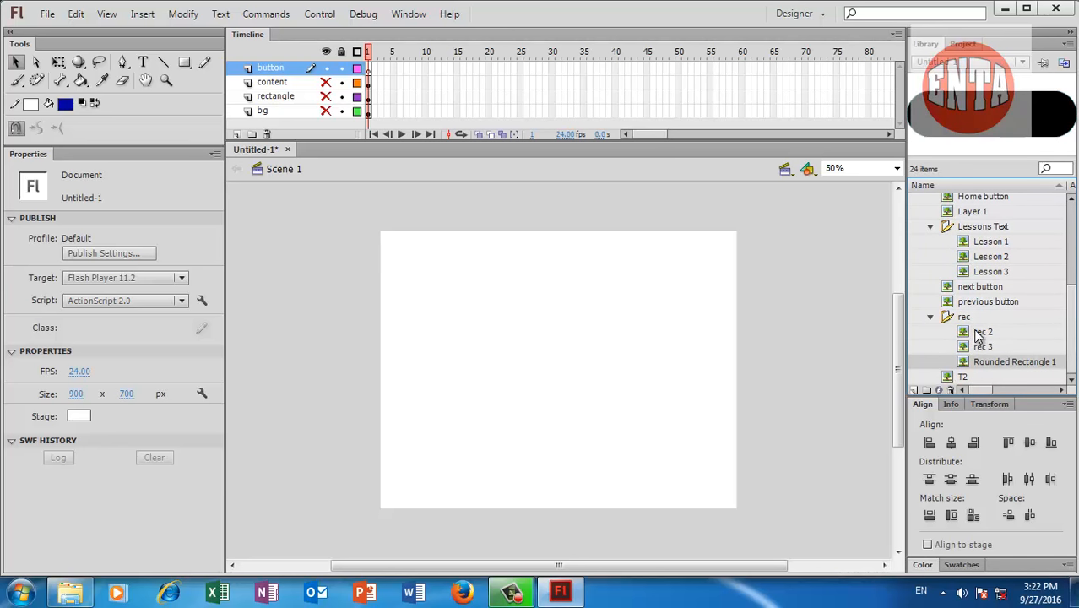
pyautogui.click(979, 336)
pyautogui.click(982, 348)
pyautogui.click(983, 363)
# Place rec 2, rec 3 and Rounded Rectangle 1 on the button layer, stacked from top to bottom in the stage's lower-left area.
pyautogui.click(981, 338)
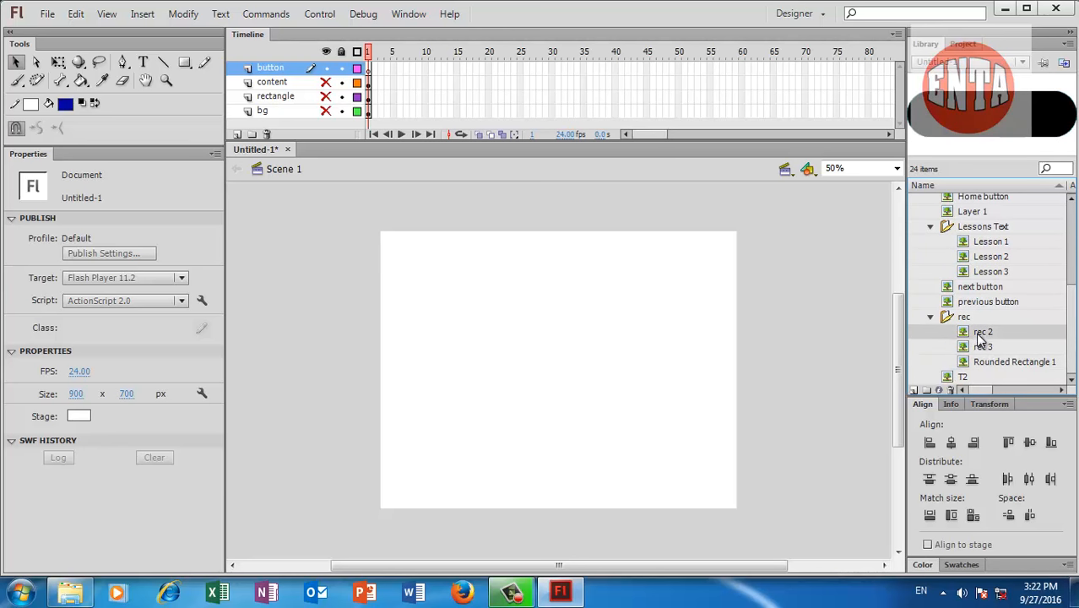
pyautogui.moveTo(981, 338); pyautogui.dragTo(470, 363)
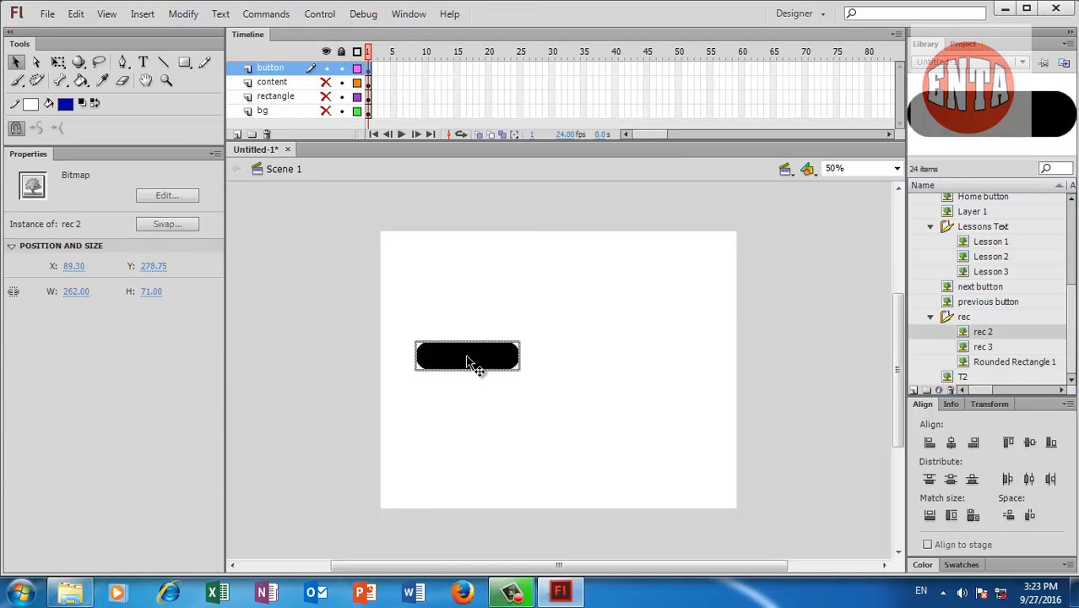
pyautogui.moveTo(984, 353); pyautogui.dragTo(474, 405)
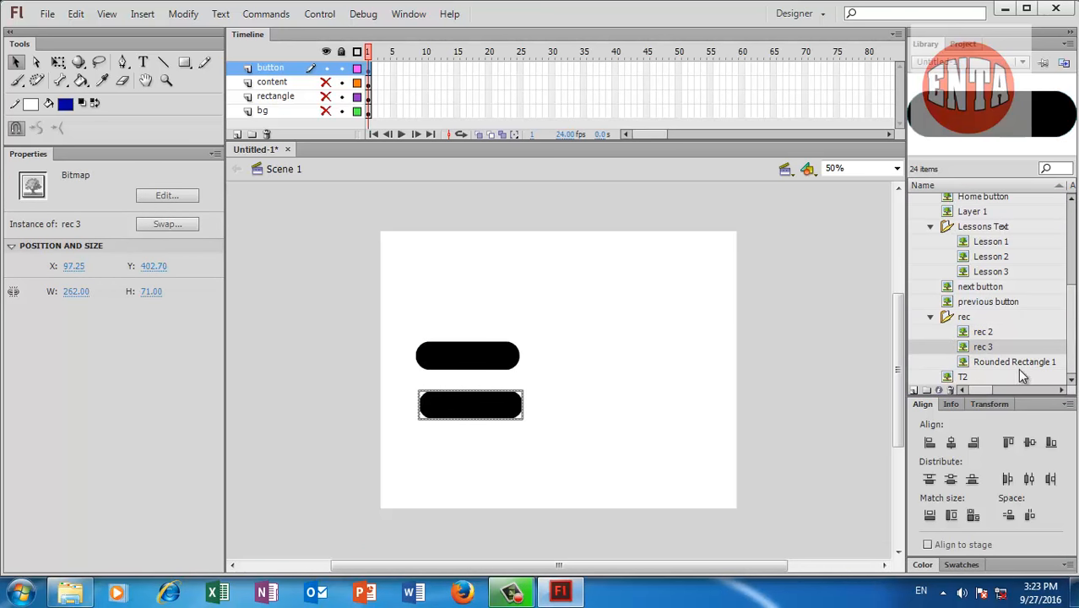
pyautogui.moveTo(1017, 363); pyautogui.dragTo(468, 456)
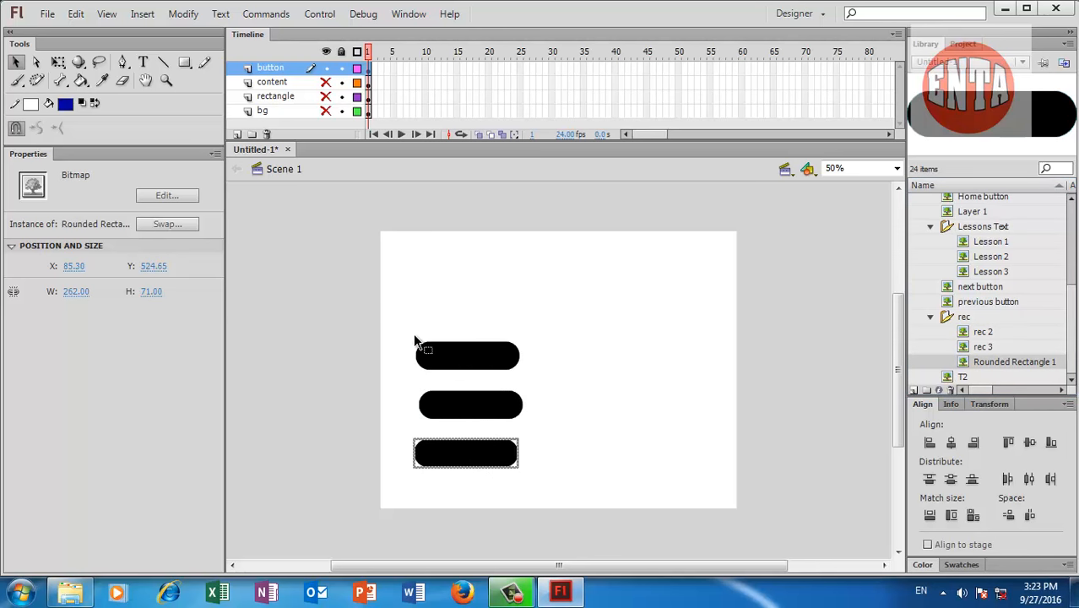
# Align the left edges of the three black rounded rectangles.
pyautogui.moveTo(402, 320); pyautogui.dragTo(571, 507)
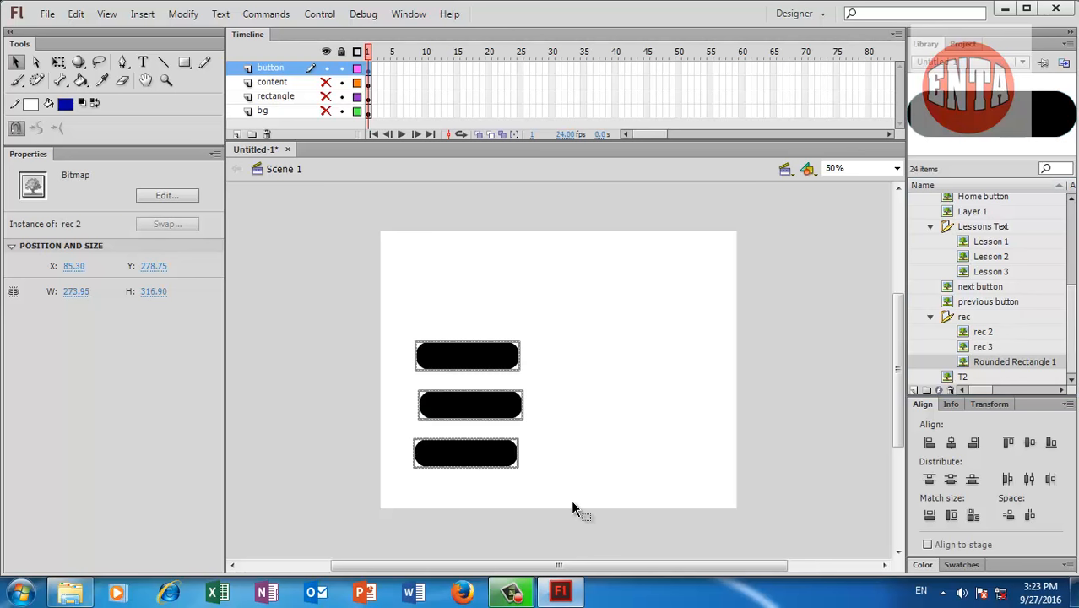
pyautogui.click(929, 442)
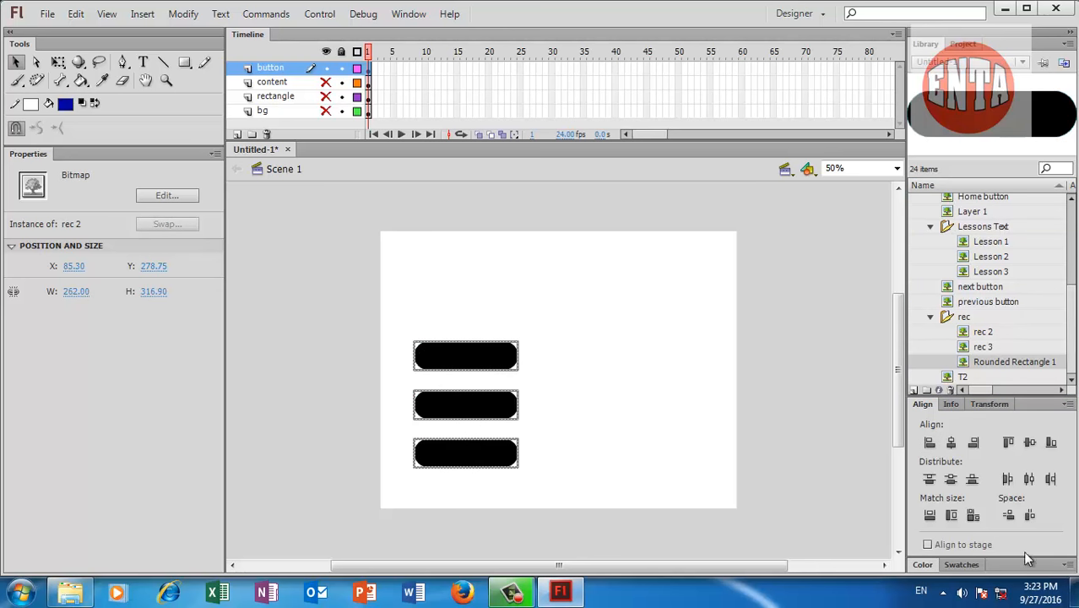
pyautogui.click(751, 457)
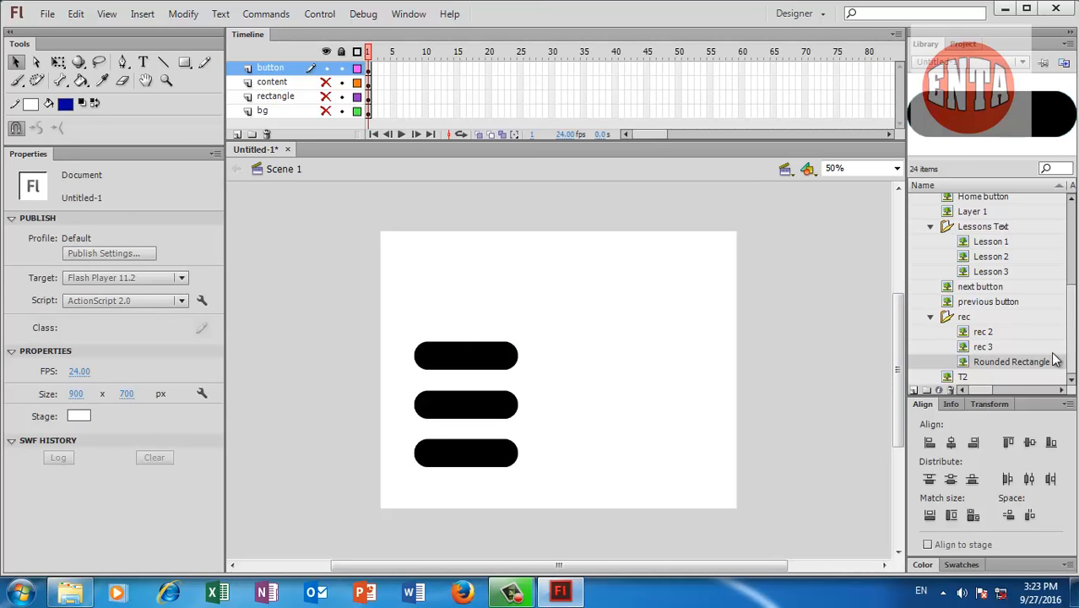
# Place the Lesson 1, Lesson 2 and Lesson 3 text bitmaps on the three black rounded rectangles, in order from top to bottom.
pyautogui.moveTo(989, 243); pyautogui.dragTo(462, 360)
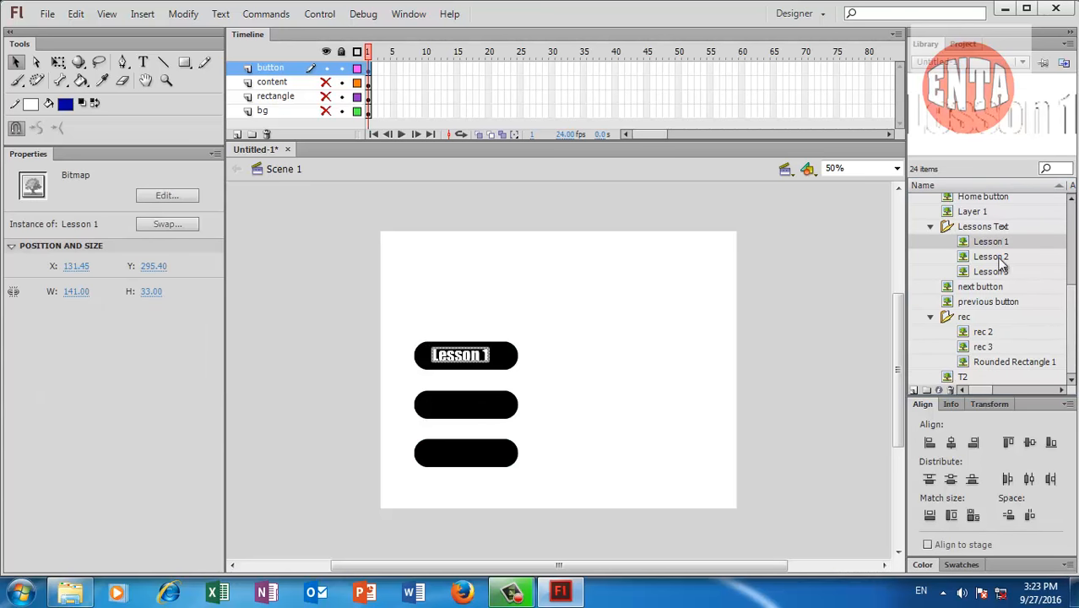
pyautogui.moveTo(995, 256); pyautogui.dragTo(483, 416)
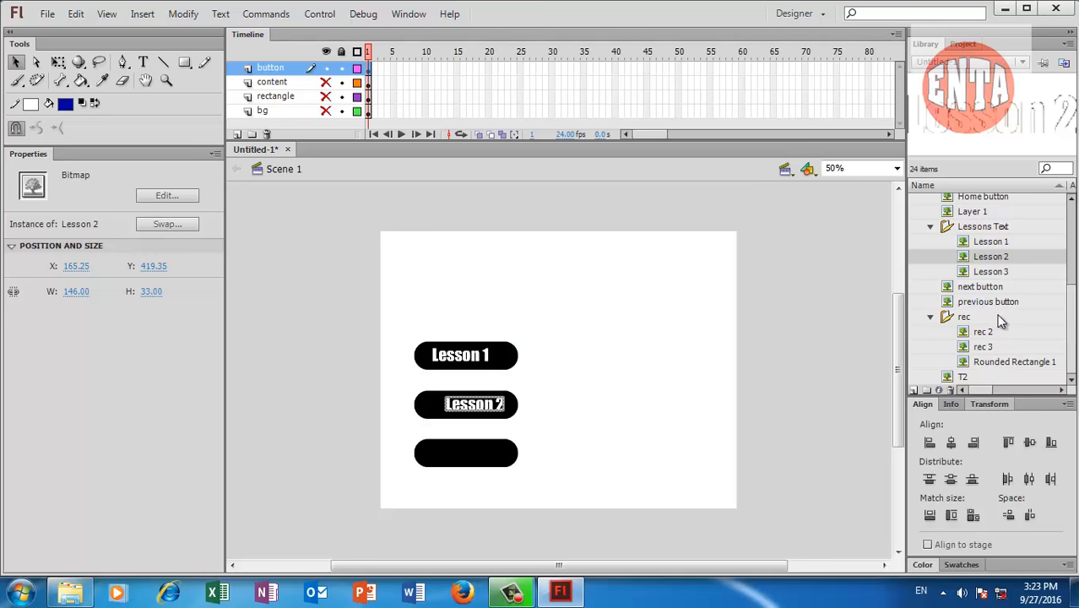
pyautogui.moveTo(993, 276); pyautogui.dragTo(470, 467)
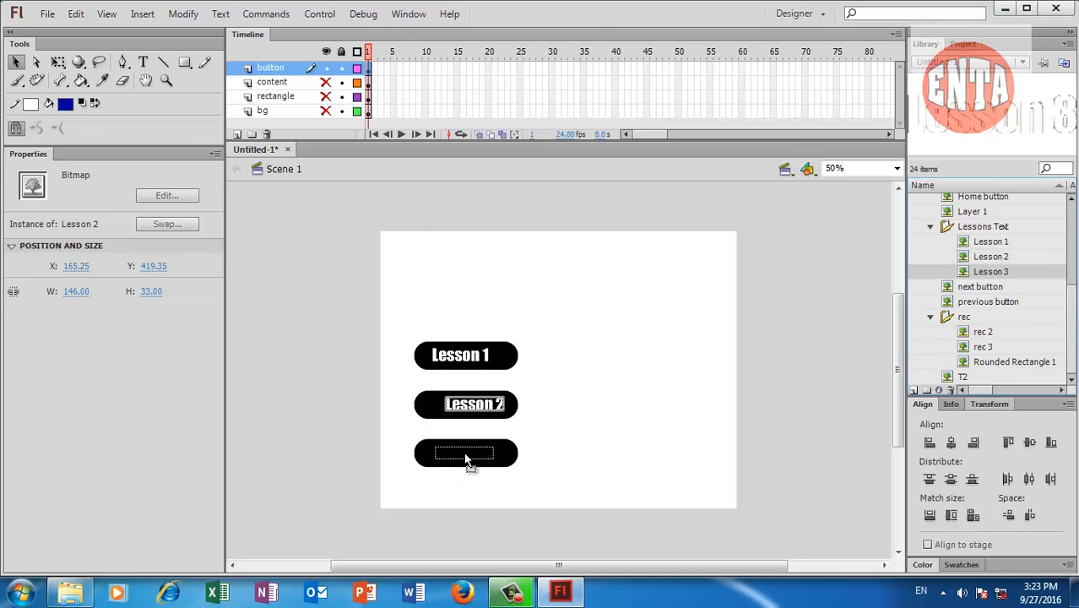
pyautogui.moveTo(498, 412); pyautogui.dragTo(489, 410)
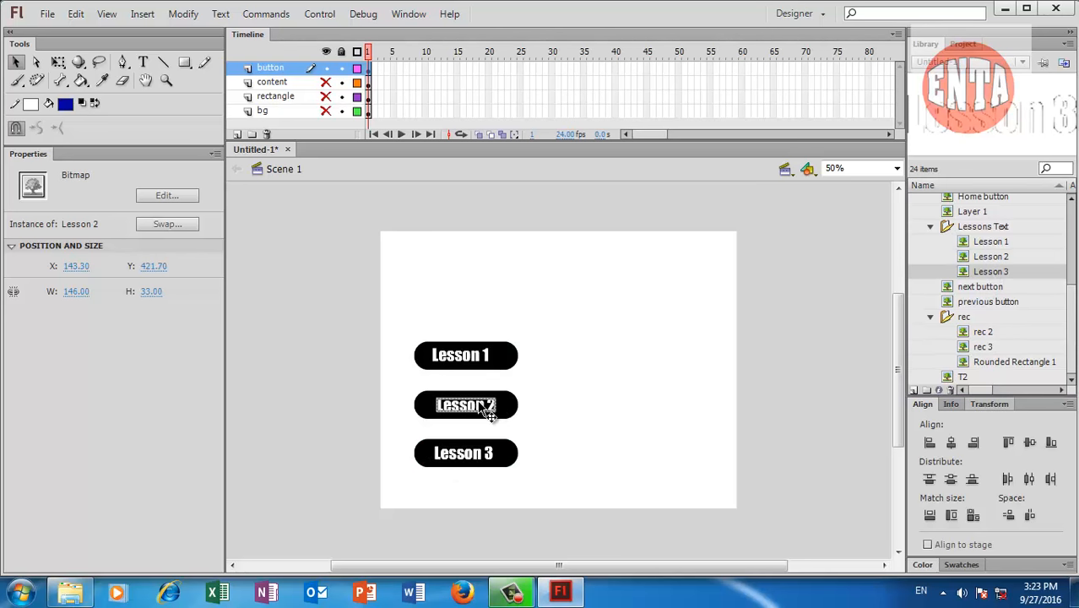
pyautogui.click(142, 63)
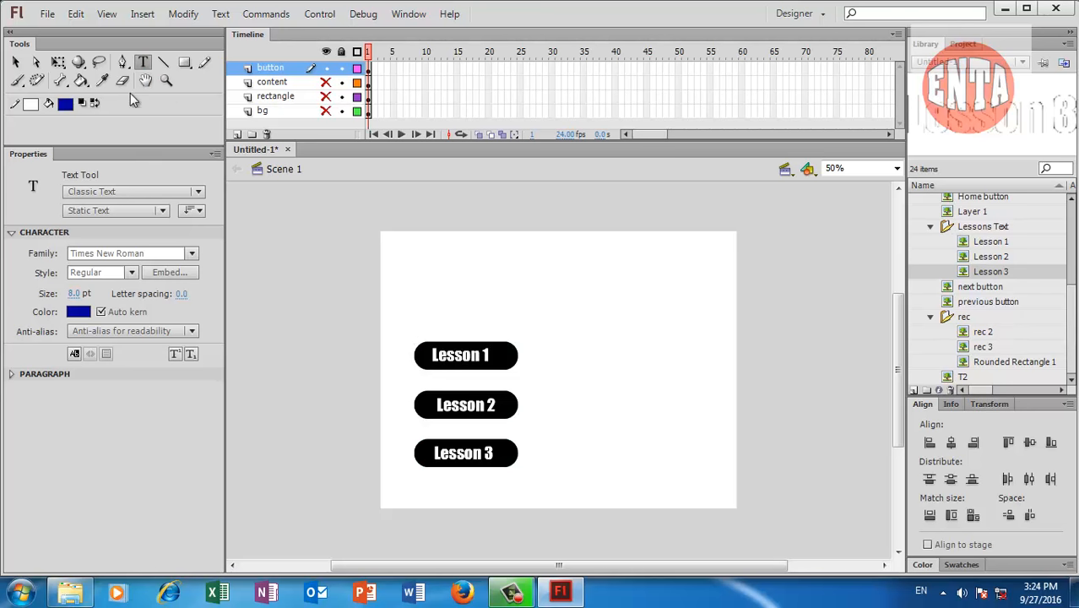
pyautogui.click(15, 65)
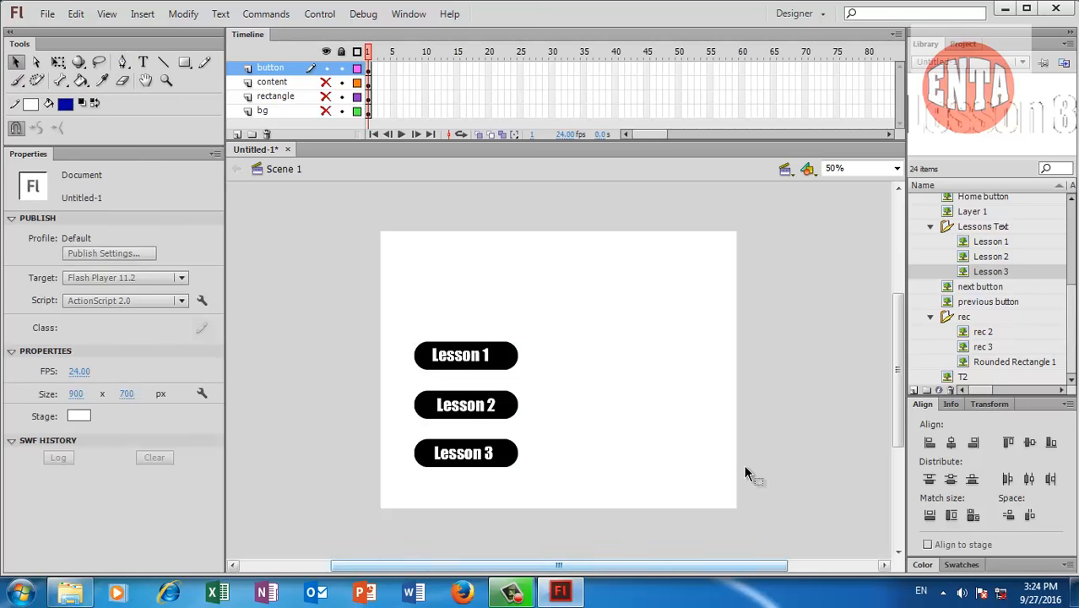
# Check the lesson buttons against the content, rectangle and bg layers, leaving those three layers hidden.
pyautogui.click(326, 82)
pyautogui.click(326, 96)
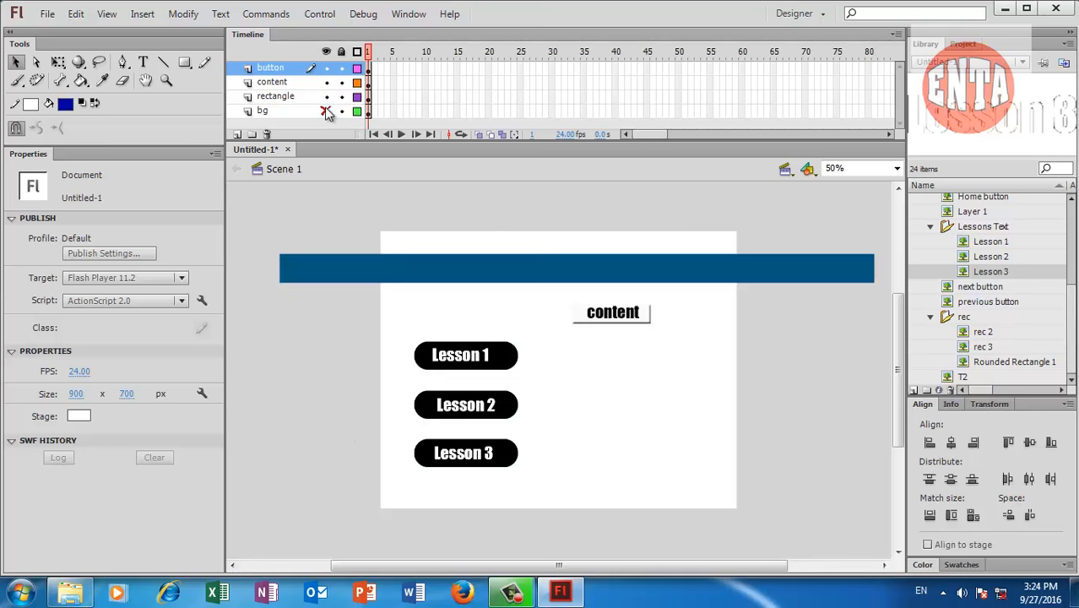
pyautogui.click(326, 110)
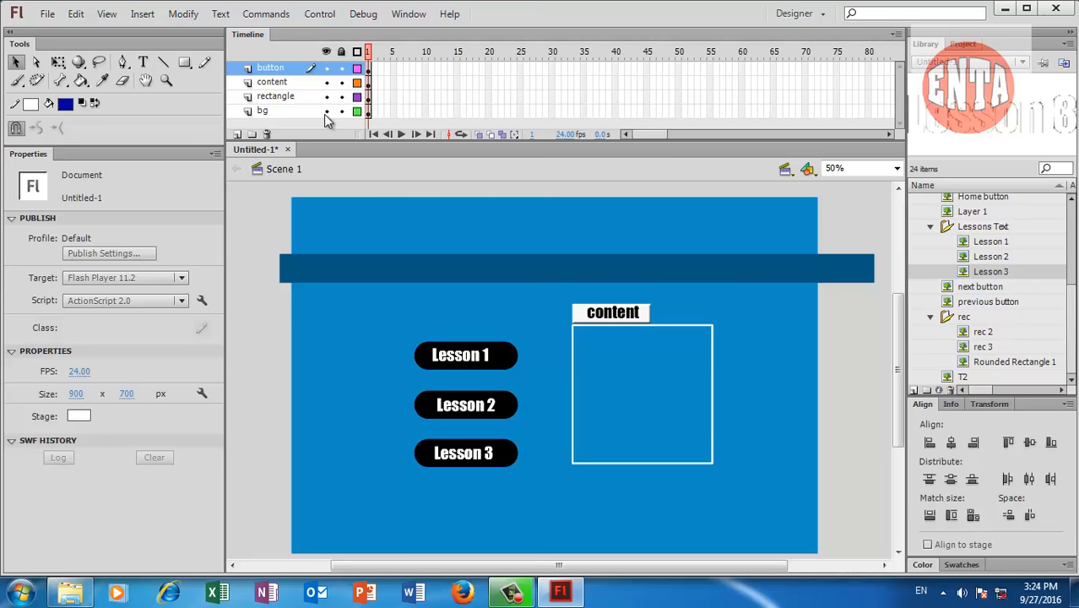
pyautogui.moveTo(326, 111); pyautogui.dragTo(326, 84)
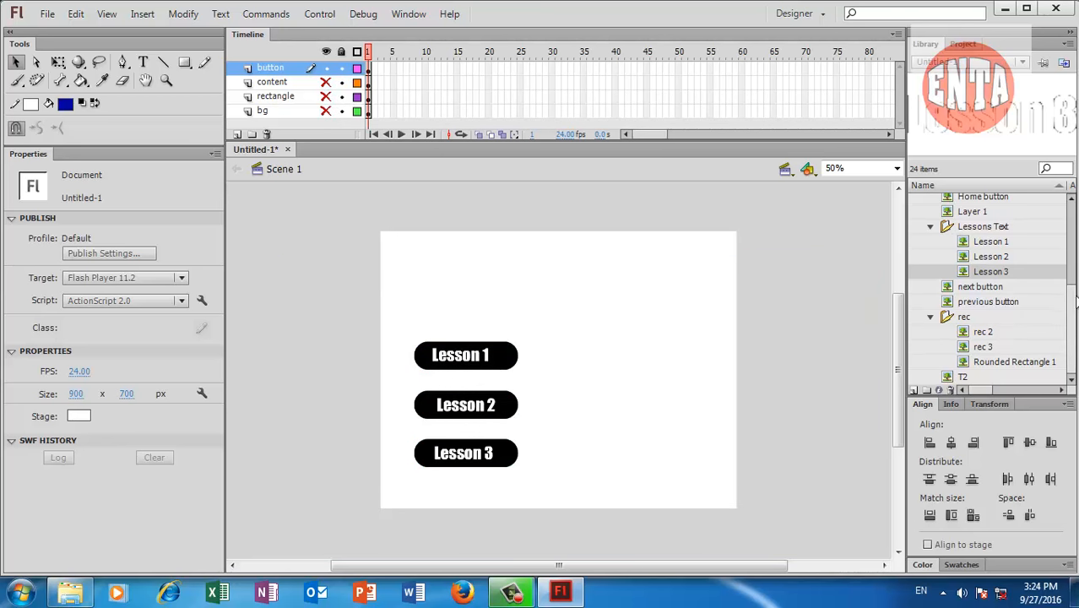
# Show the rectangle layer and place the close button bitmap on the button layer near the right part of the blue bar.
pyautogui.scroll(3, 1073, 312)
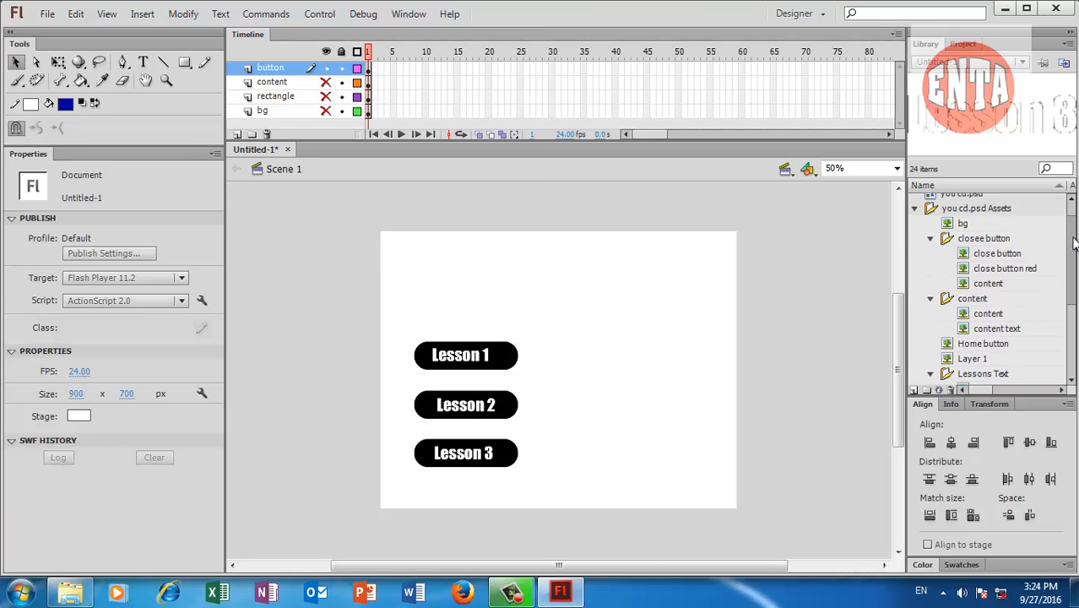
pyautogui.click(1000, 255)
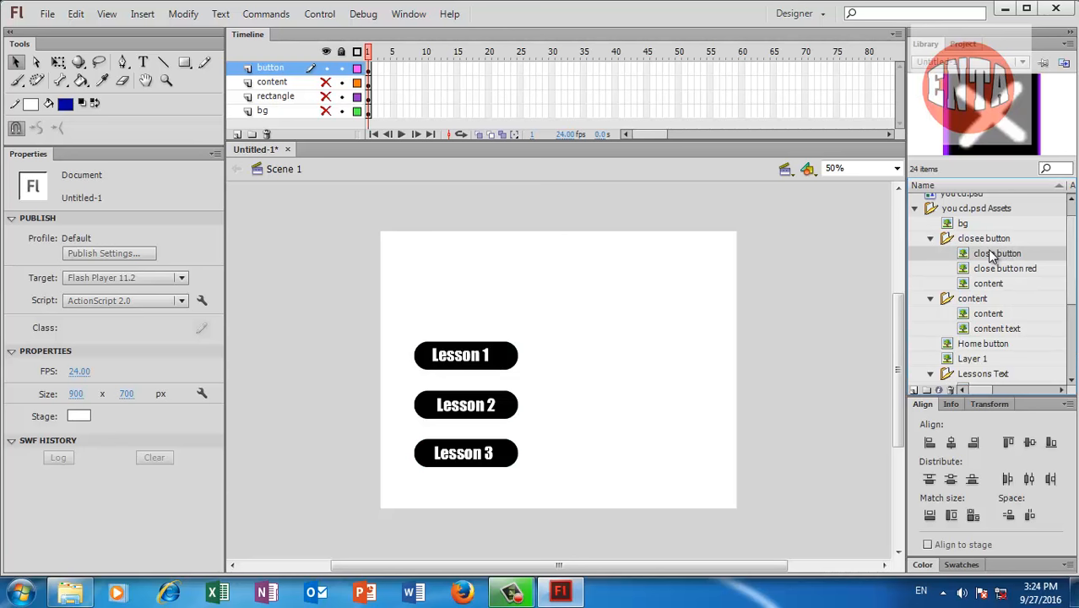
pyautogui.click(326, 97)
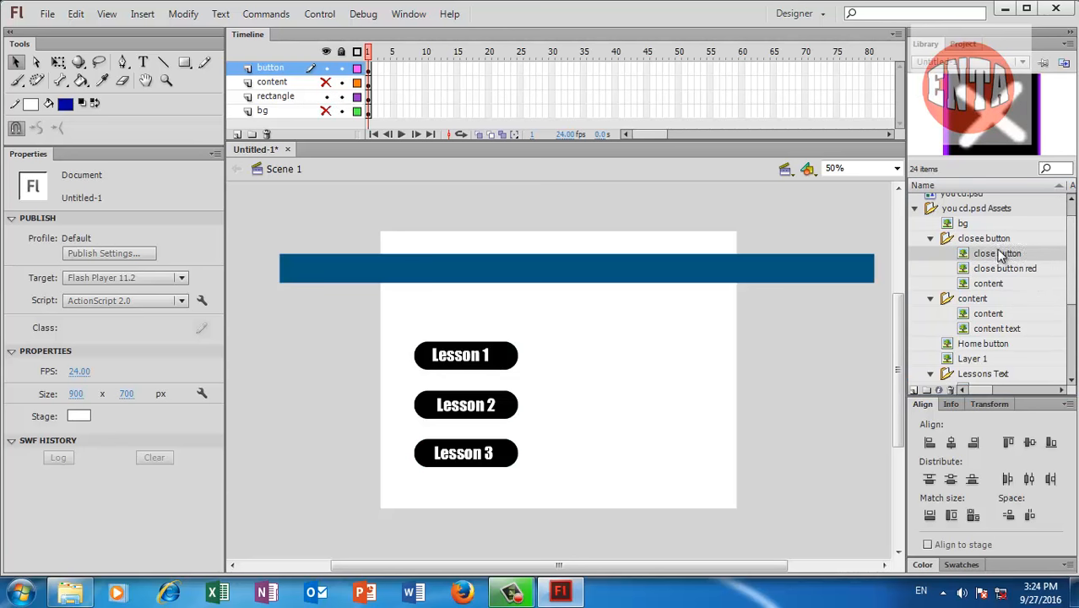
pyautogui.moveTo(1001, 258); pyautogui.dragTo(701, 274)
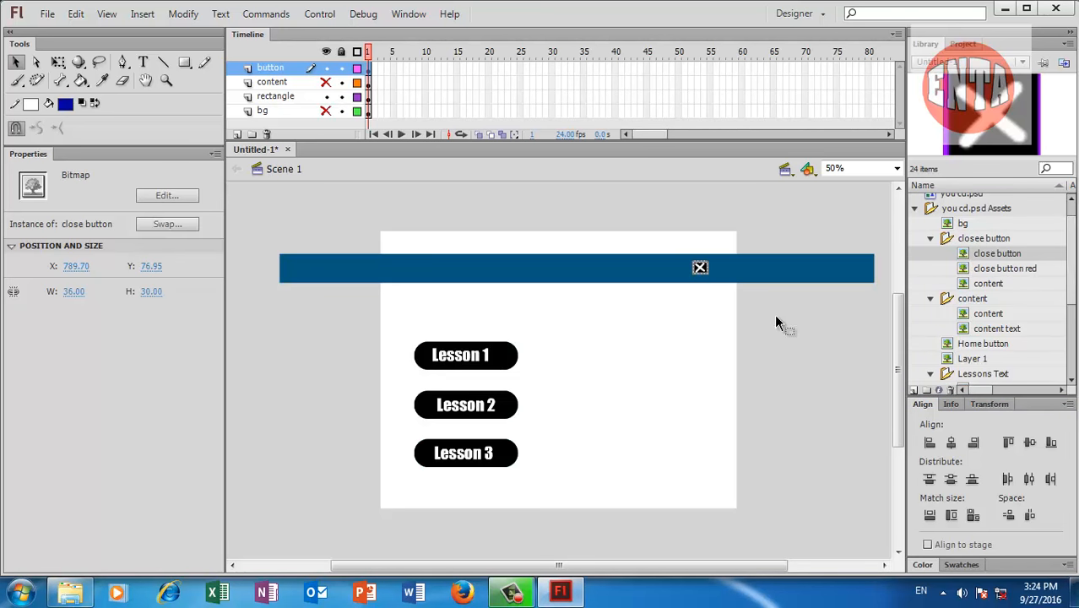
# Enlarge the close button in width and height with Free Transform to nearly fill the blue bar's height.
pyautogui.click(59, 64)
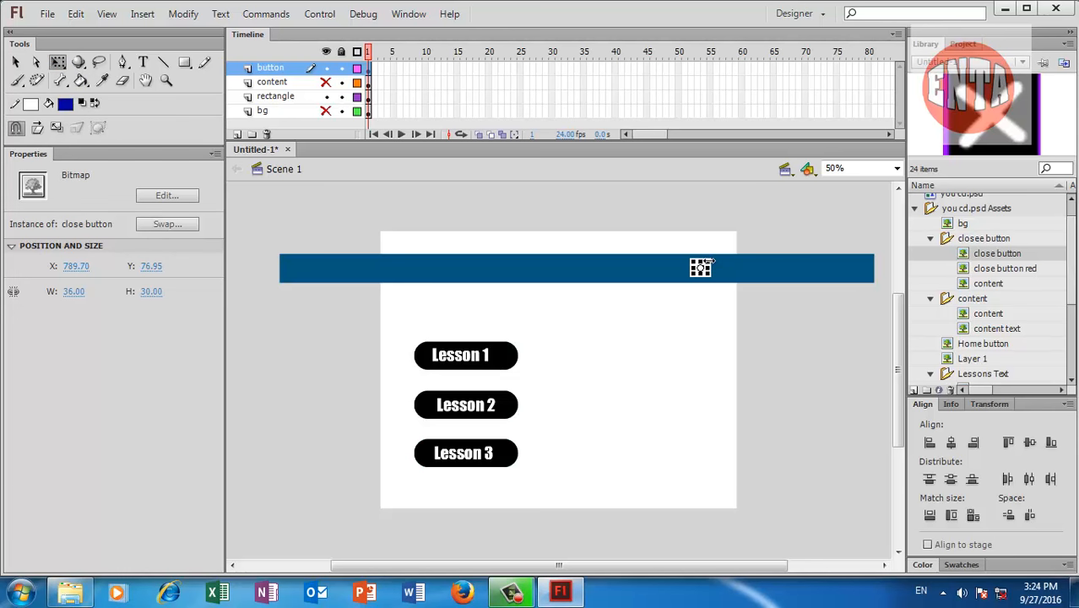
pyautogui.moveTo(711, 262); pyautogui.dragTo(719, 261)
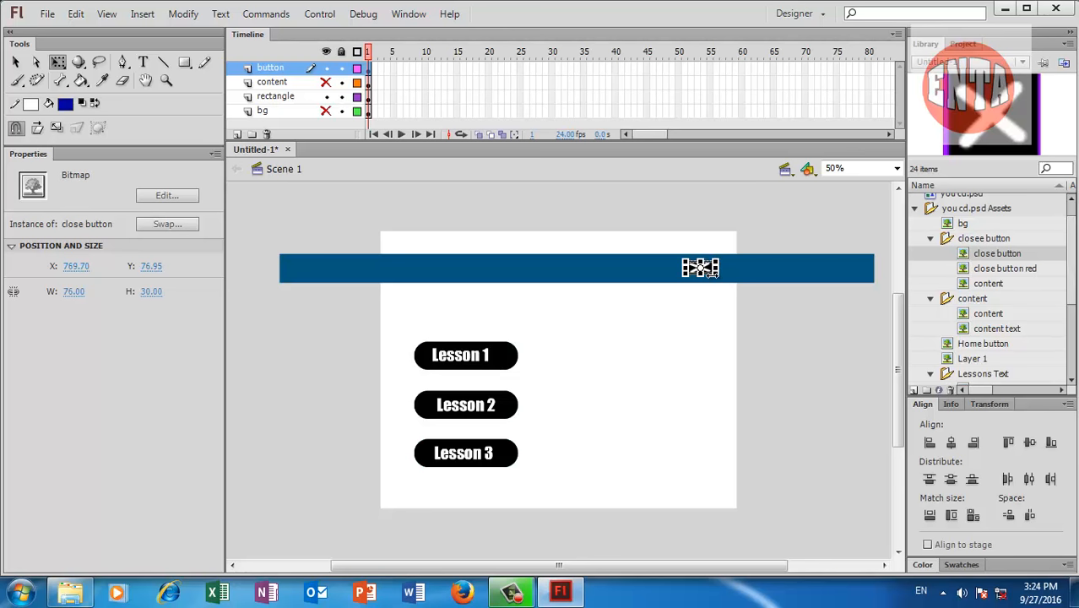
pyautogui.moveTo(702, 271); pyautogui.dragTo(702, 288)
pyautogui.click(809, 334)
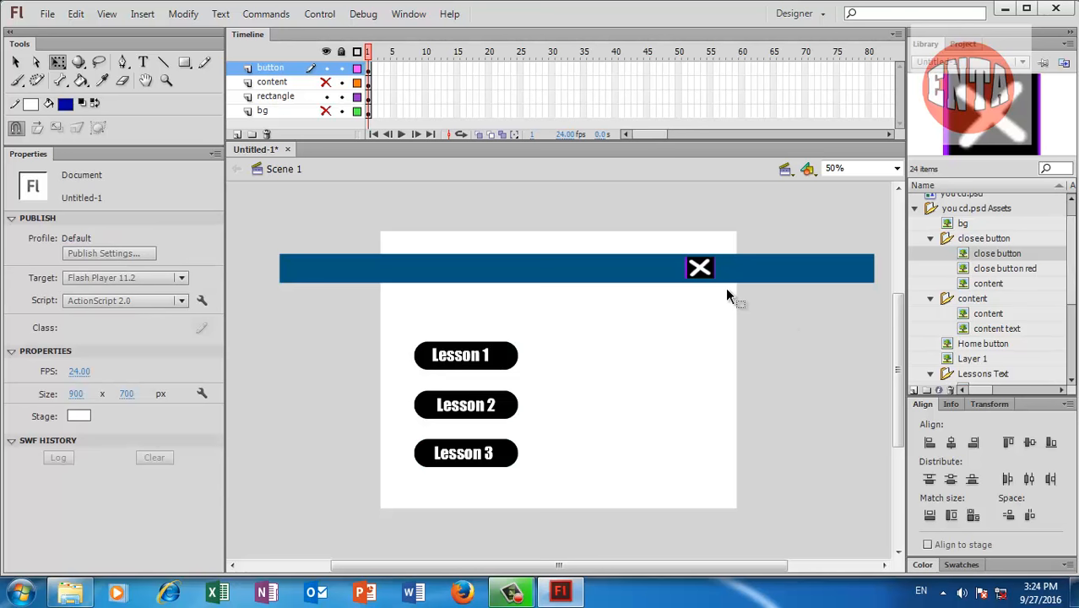
pyautogui.click(16, 62)
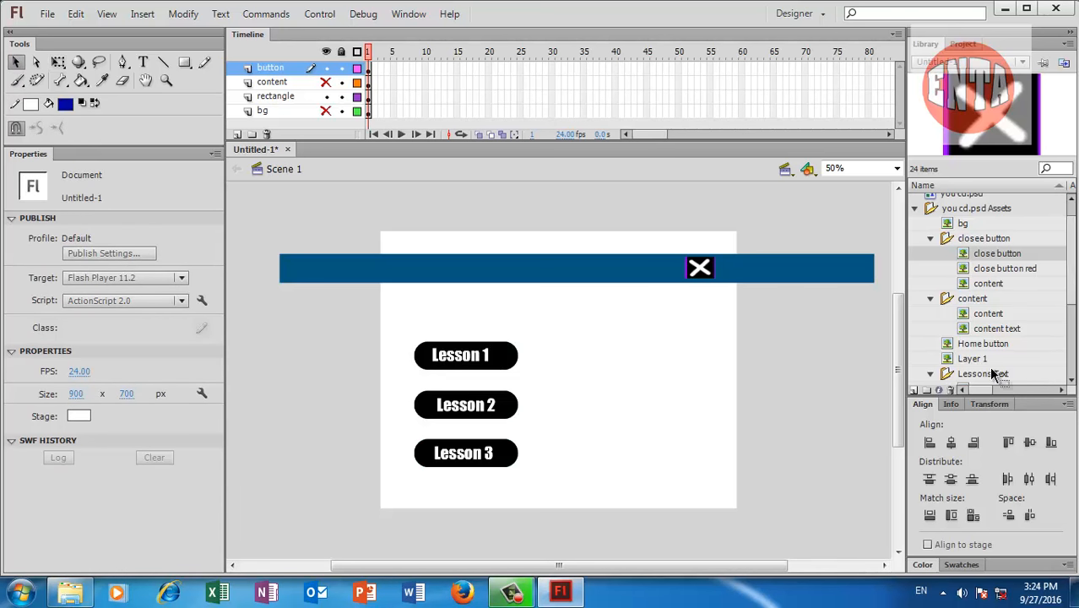
# Check the close button and lesson buttons against the bg layer, leaving bg hidden.
pyautogui.click(325, 112)
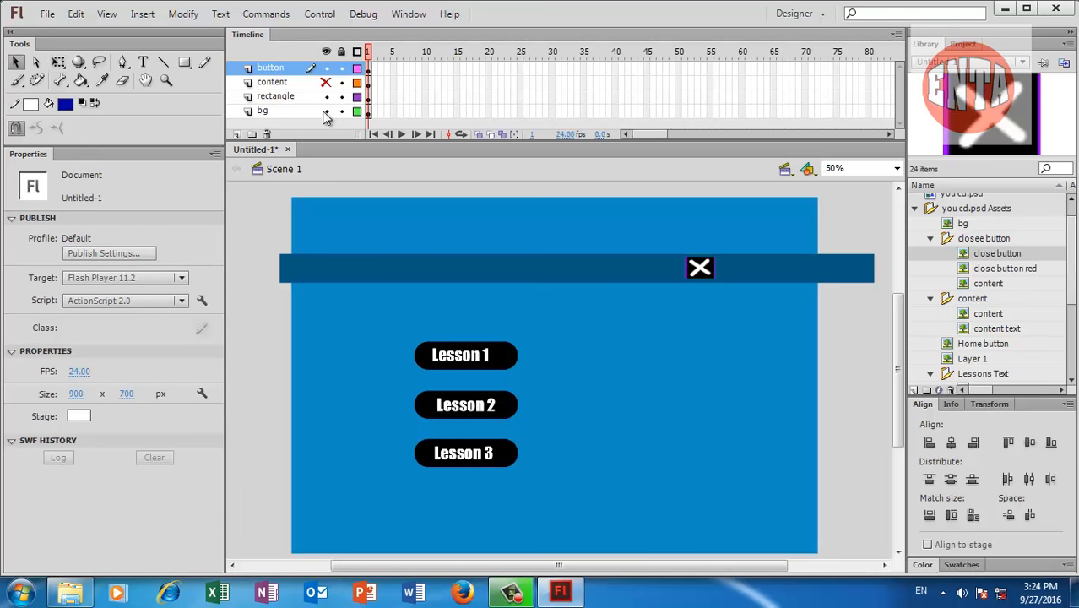
pyautogui.click(325, 112)
pyautogui.click(325, 112)
pyautogui.click(326, 111)
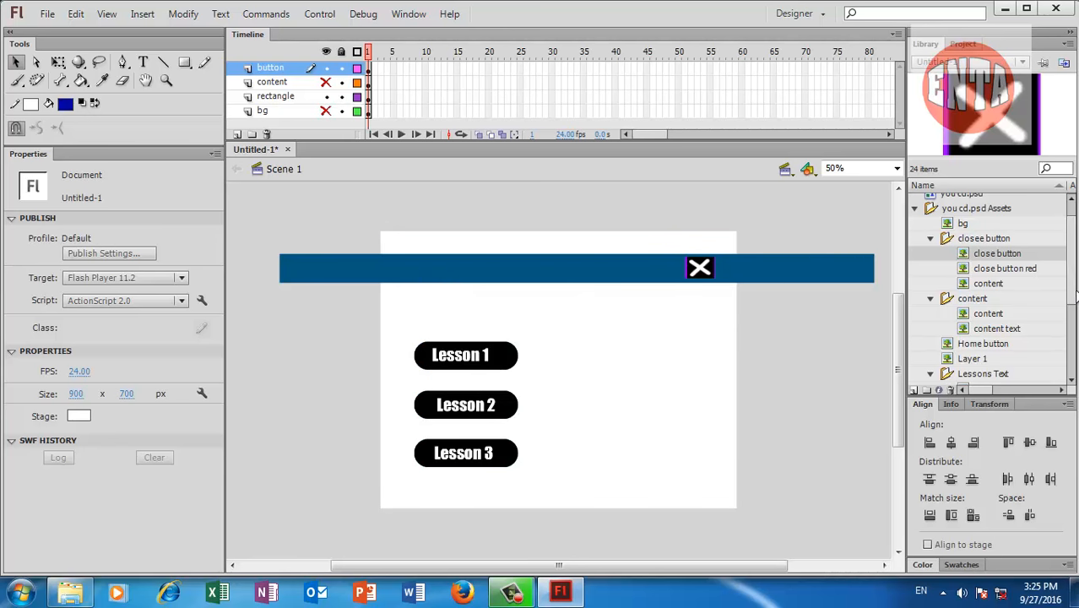
# Place the Layer 1 title banner bitmap on the button layer, over the left part of the blue bar.
pyautogui.scroll(1, 1074, 279)
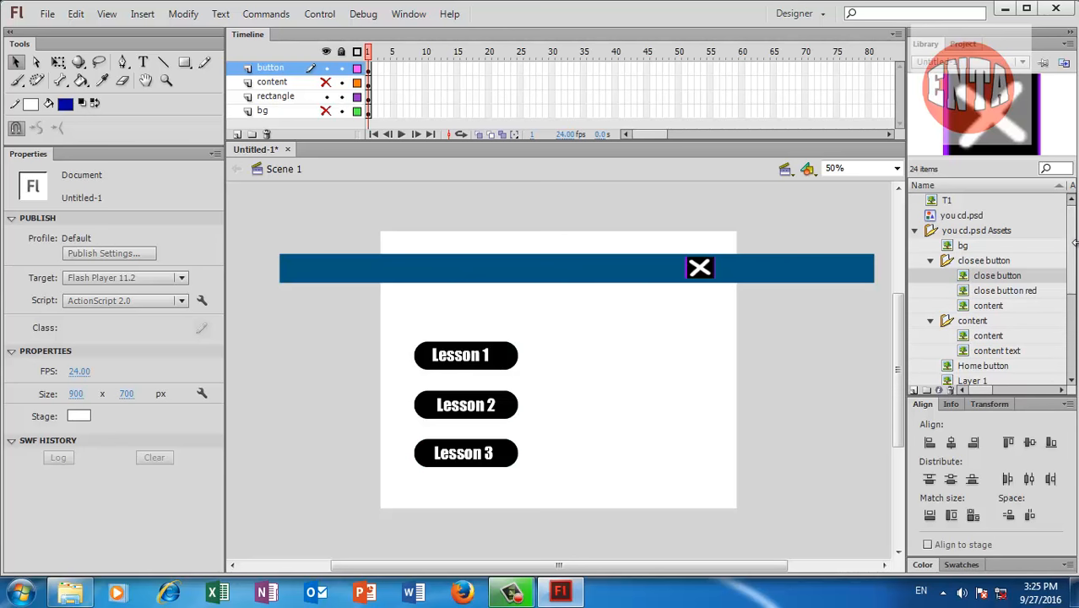
pyautogui.scroll(-1, 1074, 270)
pyautogui.scroll(-5, 1074, 287)
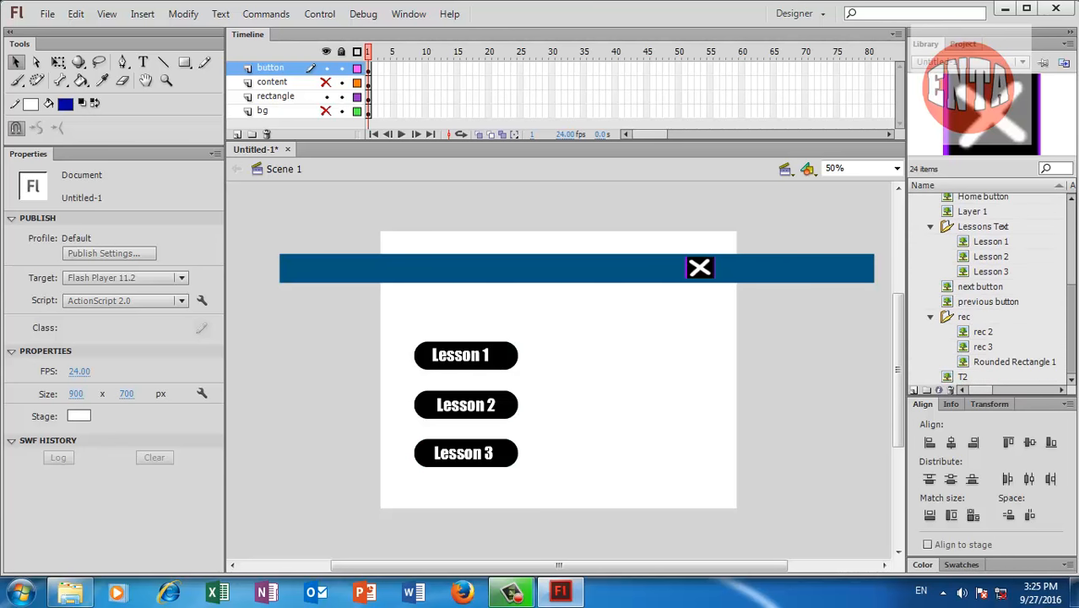
pyautogui.scroll(6, 1062, 262)
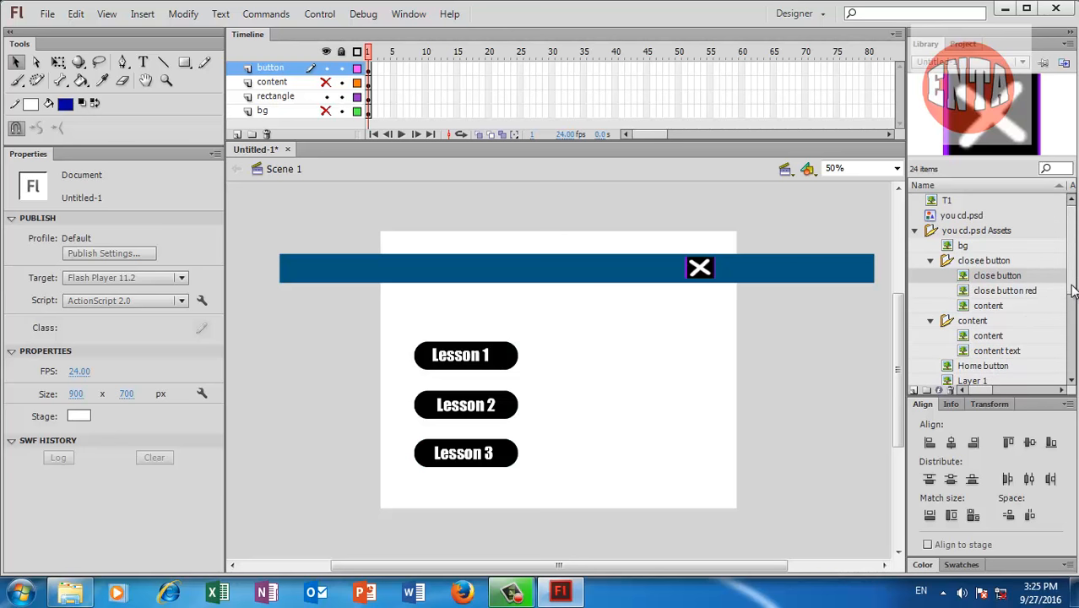
pyautogui.moveTo(1075, 291); pyautogui.dragTo(1075, 325)
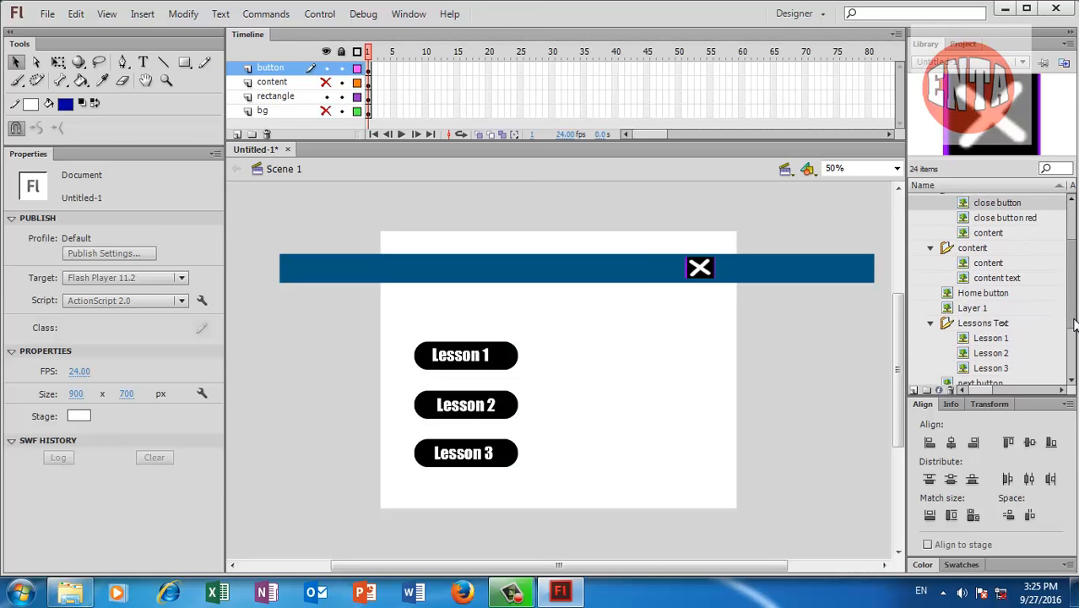
pyautogui.click(979, 310)
pyautogui.moveTo(979, 311); pyautogui.dragTo(553, 280)
pyautogui.click(785, 380)
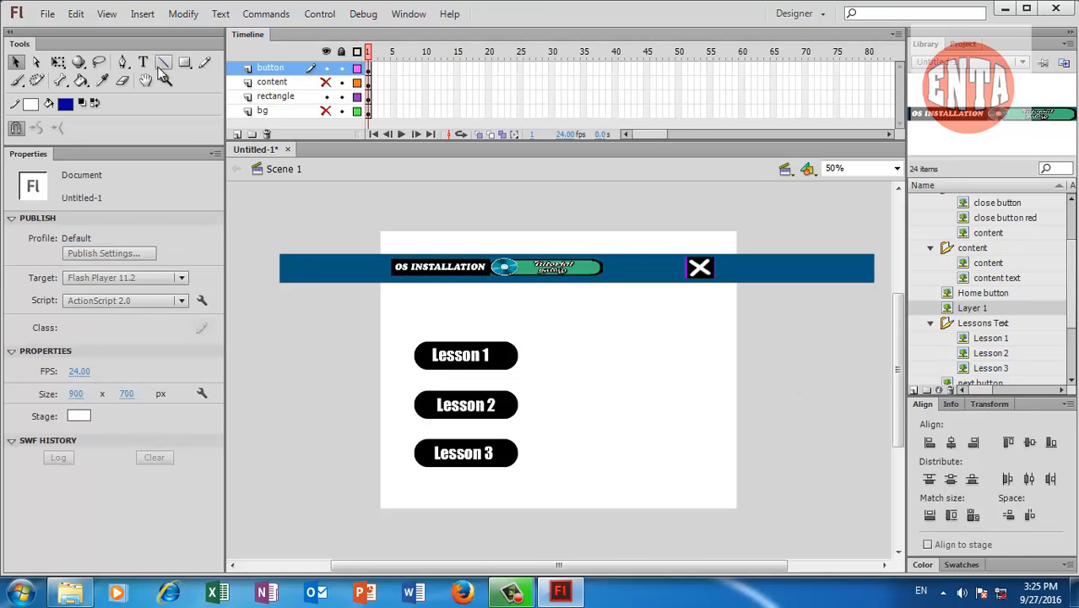
# Show the bg and content layers along with the button and rectangle layers.
pyautogui.click(327, 112)
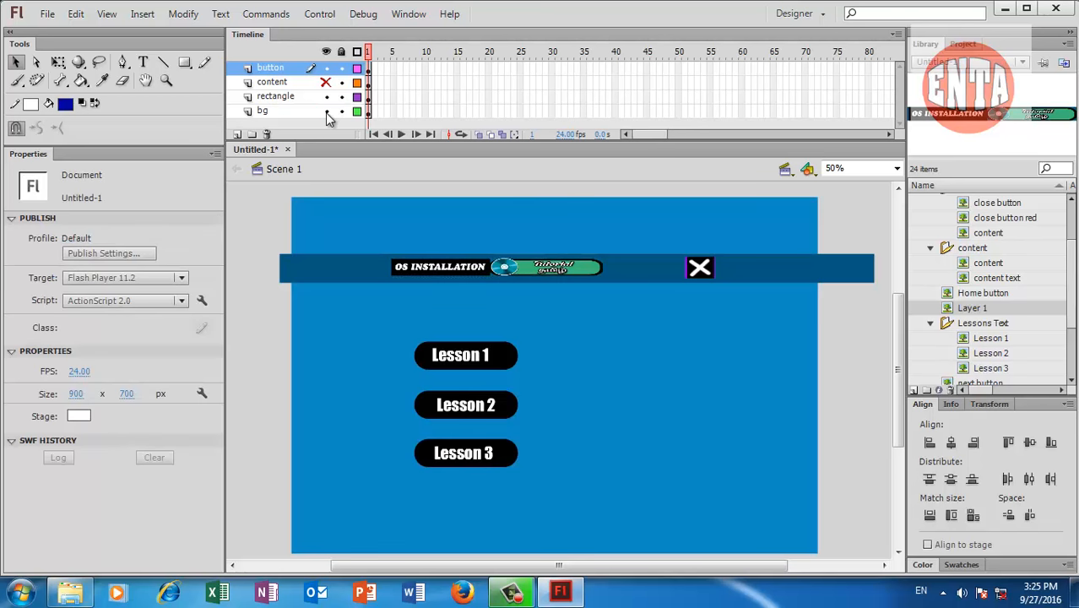
pyautogui.click(326, 112)
pyautogui.click(326, 112)
pyautogui.click(326, 83)
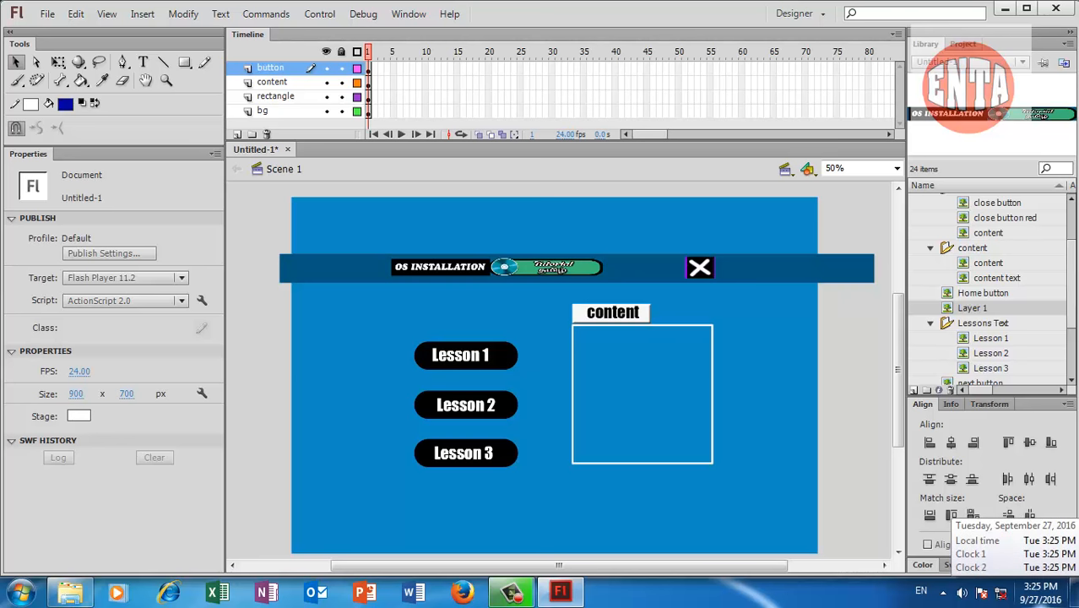
# Test the movie, examine the menu layout in the maximized preview and close the preview.
pyautogui.hotkey('ctrl', 'Return')
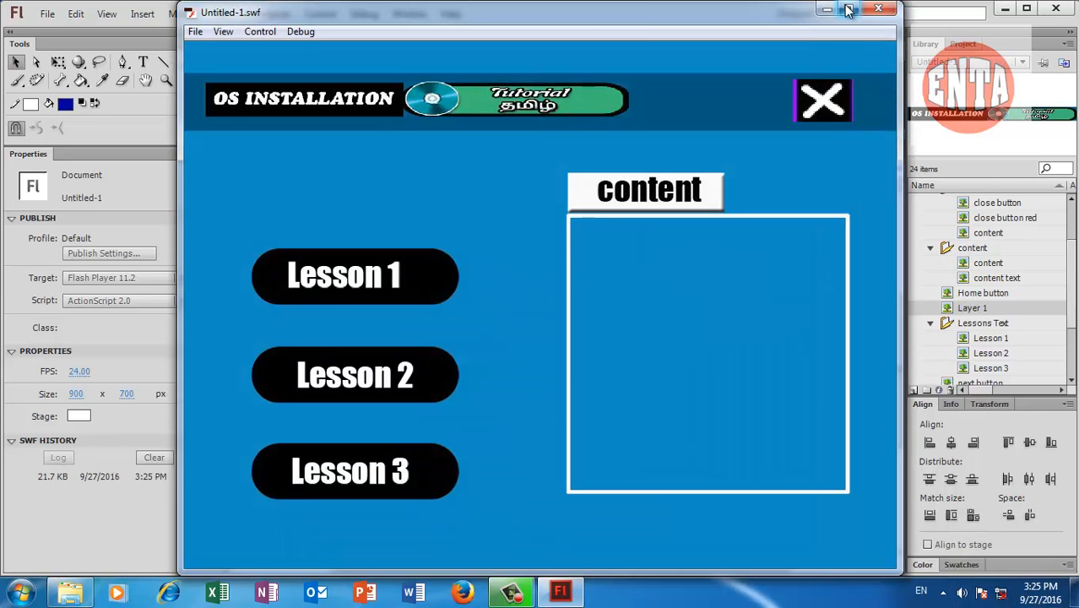
pyautogui.click(849, 9)
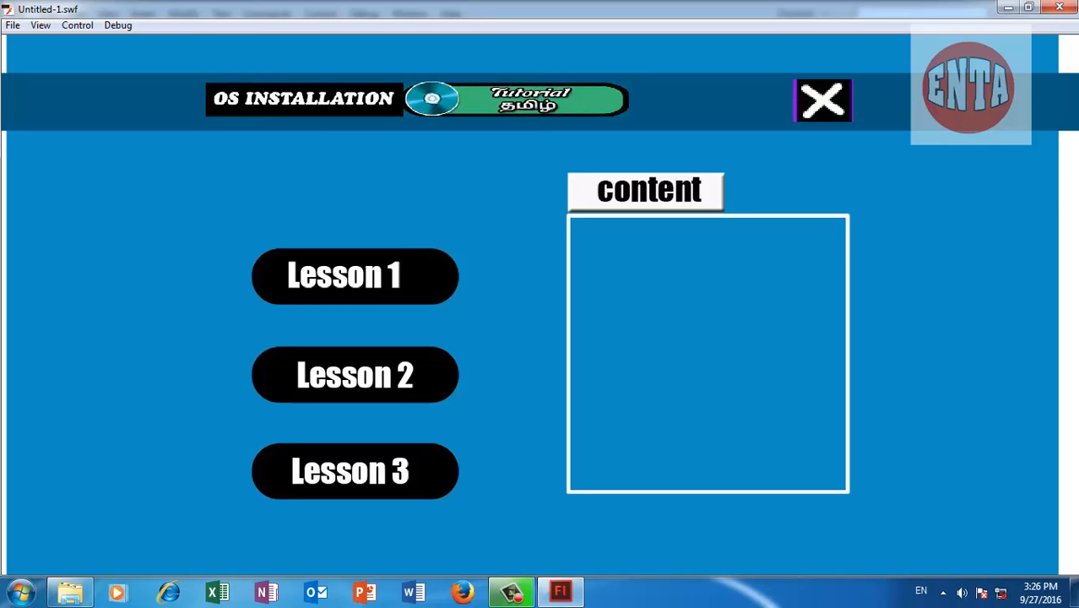
pyautogui.click(1060, 7)
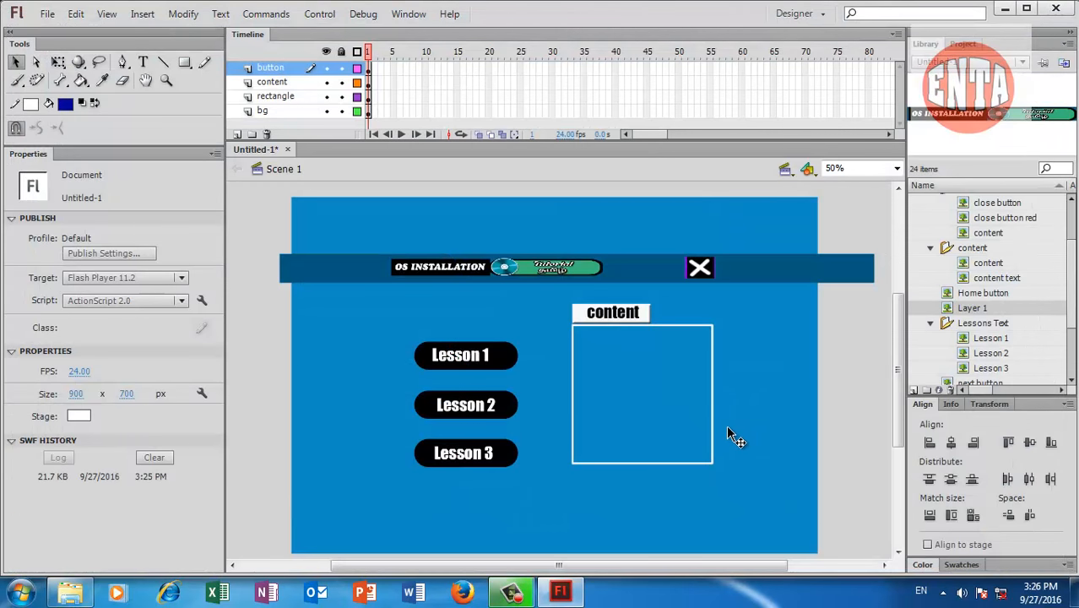
# With only the bg layer shown, widen the blue background bitmap to 1398 px and shift it horizontally to about X -252.8.
pyautogui.moveTo(326, 67); pyautogui.dragTo(330, 116)
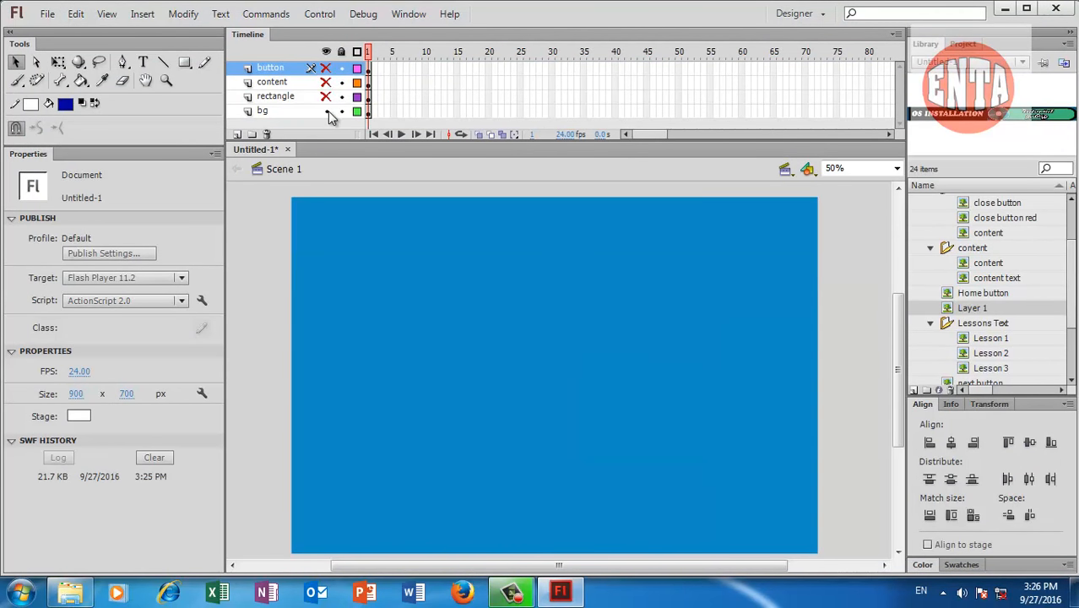
pyautogui.click(271, 112)
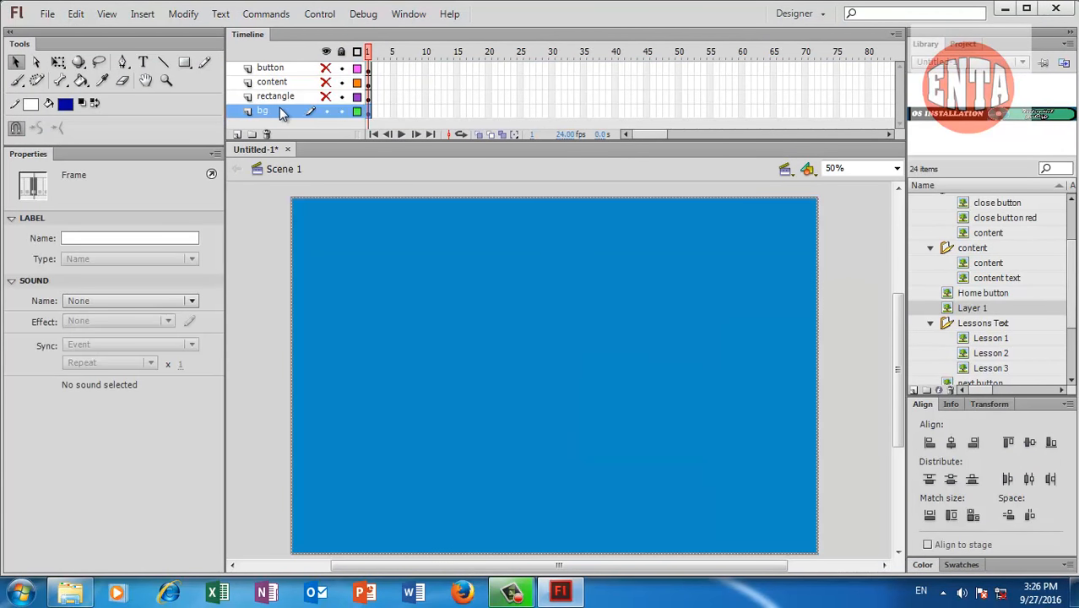
pyautogui.click(416, 397)
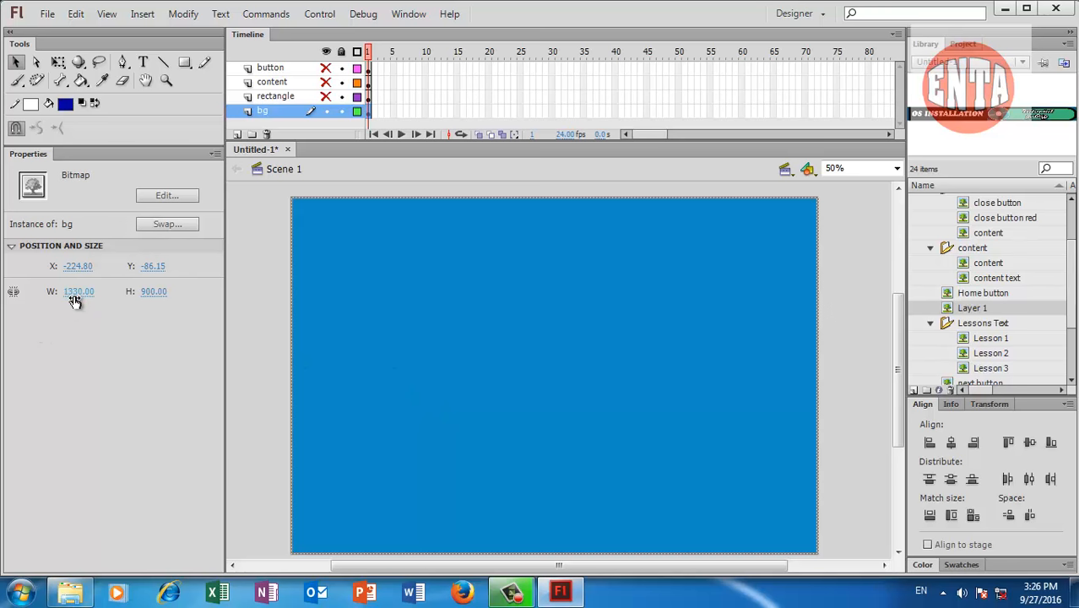
pyautogui.moveTo(72, 306); pyautogui.dragTo(101, 296)
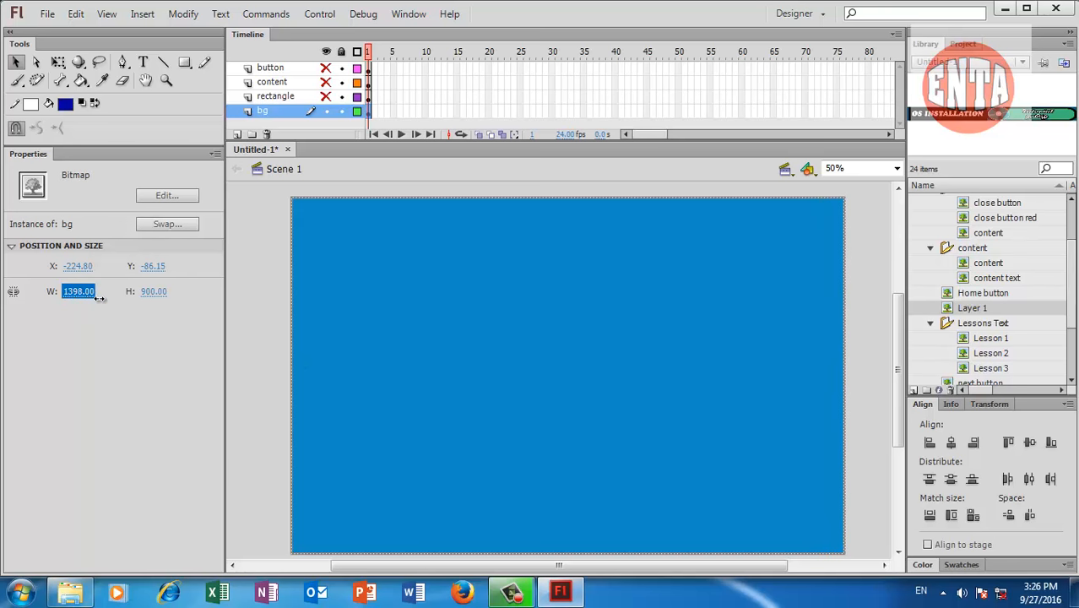
pyautogui.moveTo(660, 430); pyautogui.dragTo(649, 430)
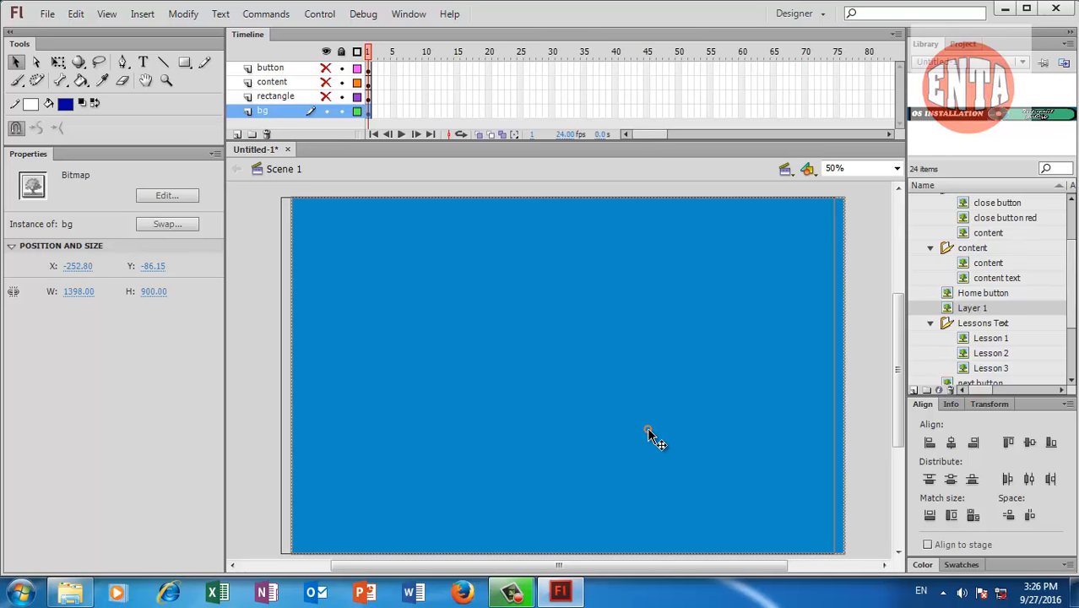
pyautogui.click(870, 380)
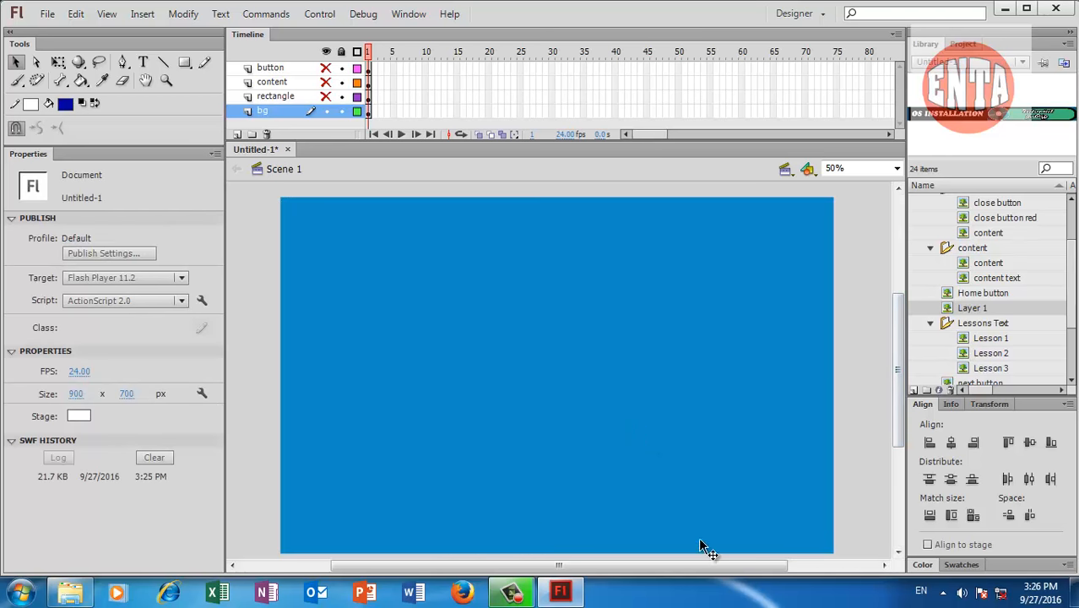
# Save the document to the Desktop as "main page" in Flash CS6 Document format.
pyautogui.hotkey('ctrl', 's')
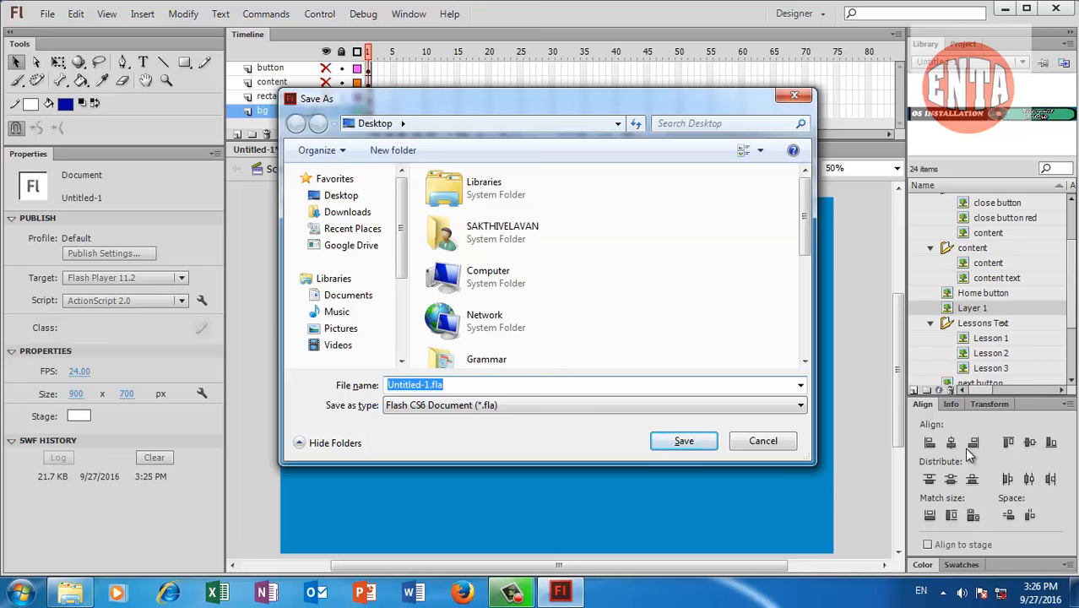
pyautogui.write('main')
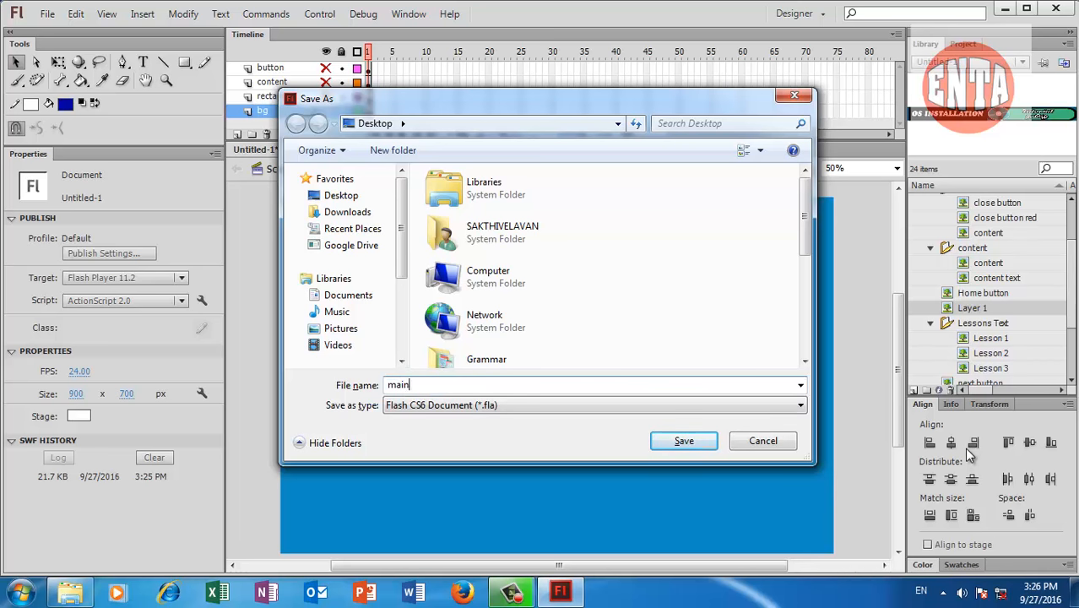
pyautogui.write(' page')
pyautogui.click(684, 442)
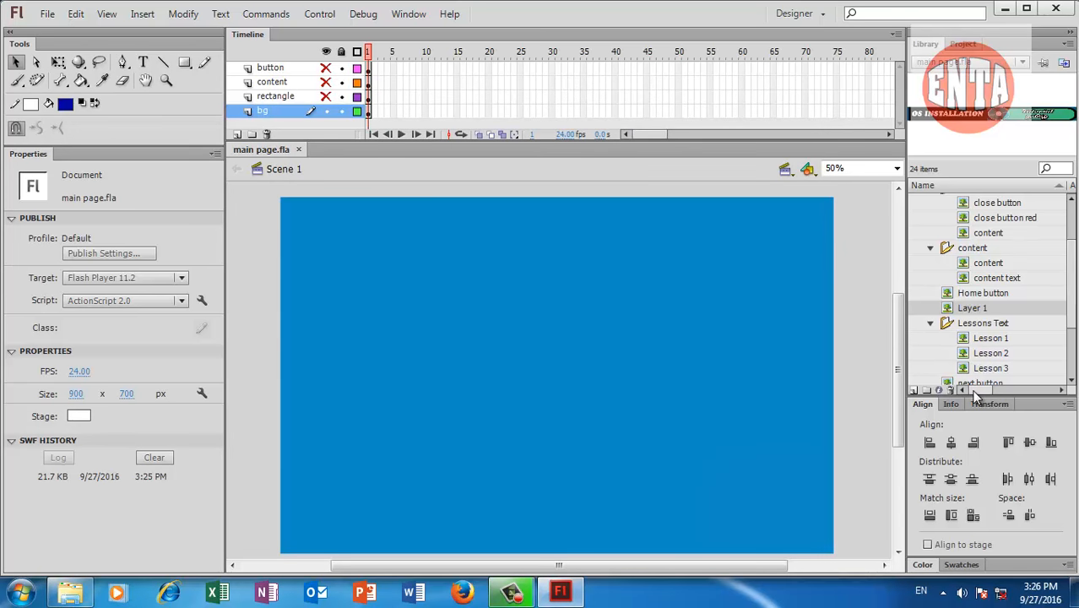
# Show the rectangle, content and button layers again and save the document.
pyautogui.click(326, 97)
pyautogui.click(326, 82)
pyautogui.click(326, 68)
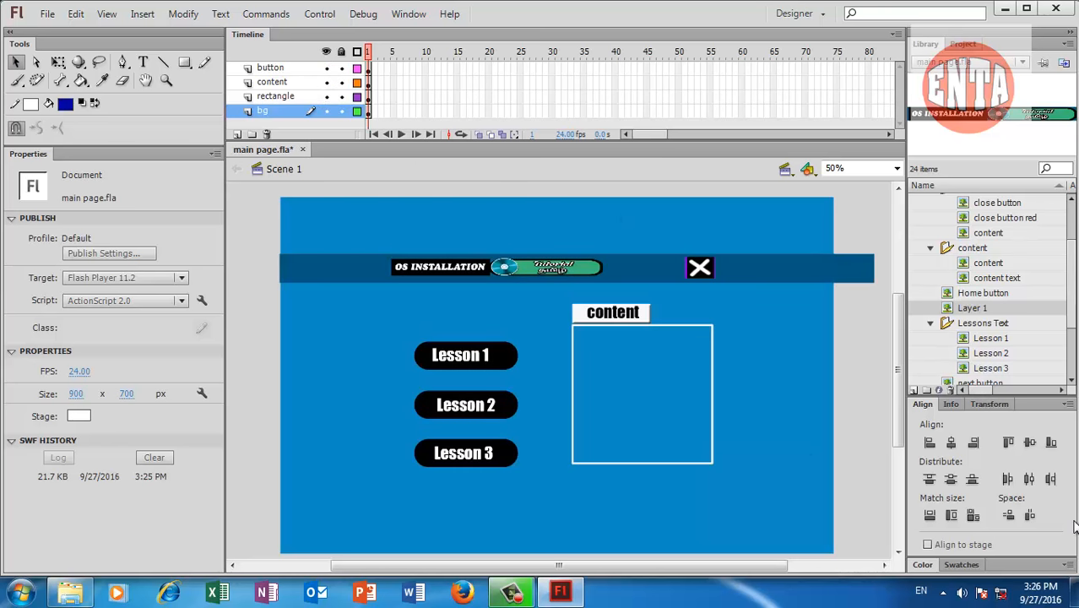
pyautogui.hotkey('ctrl', 's')
# Test the movie, check the menu layout in the maximized preview and close the preview.
pyautogui.hotkey('ctrl', 'Return')
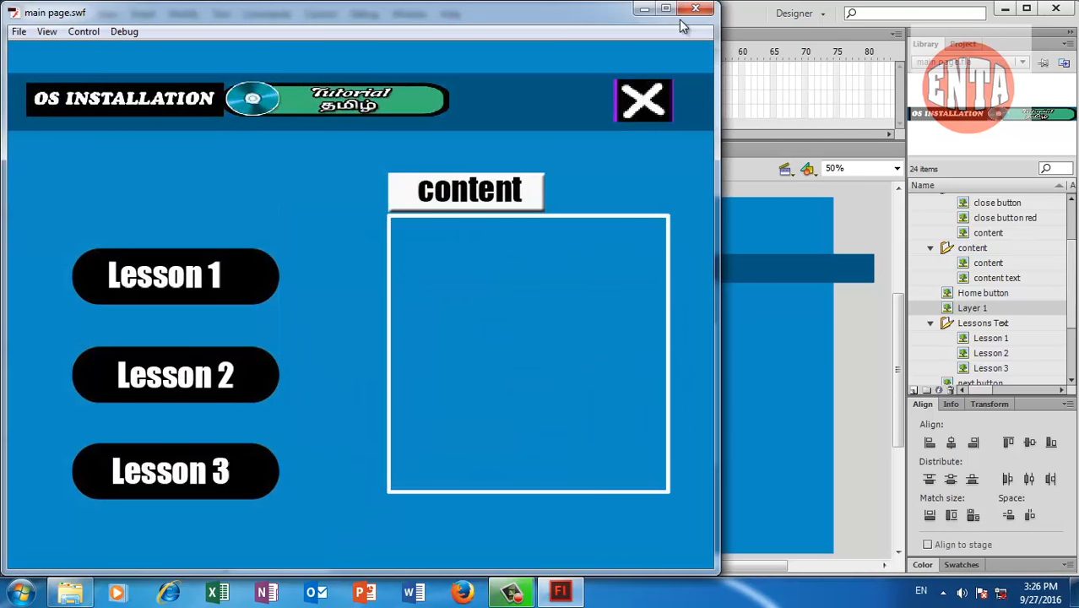
pyautogui.click(666, 8)
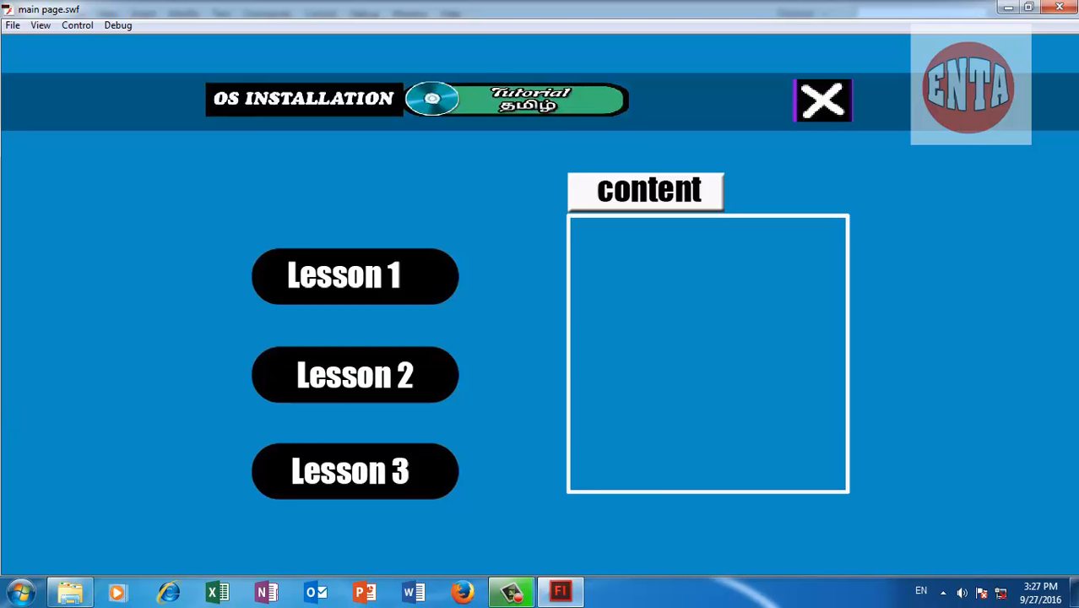
pyautogui.click(1062, 8)
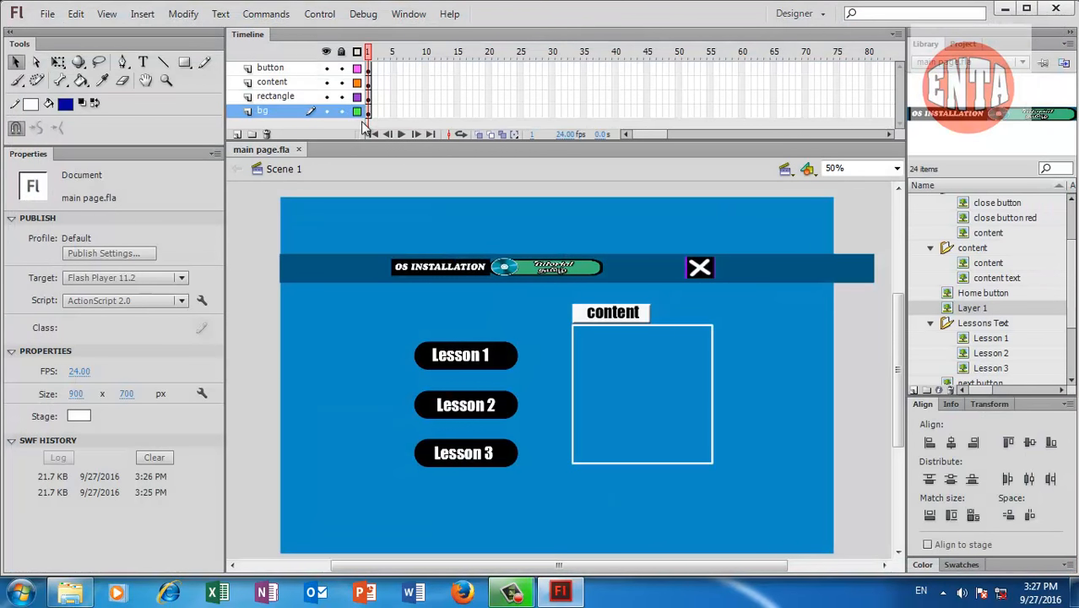
# Hide the bg and rectangle layers, leaving only the content and button layers shown.
pyautogui.moveTo(326, 111); pyautogui.dragTo(329, 88)
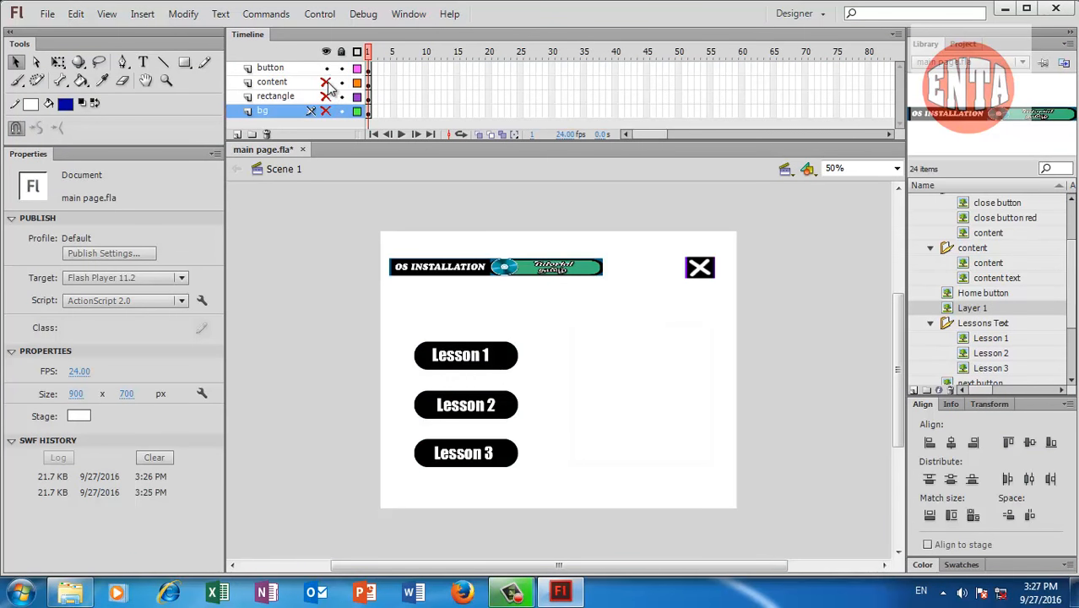
pyautogui.click(327, 68)
pyautogui.click(327, 68)
pyautogui.click(326, 82)
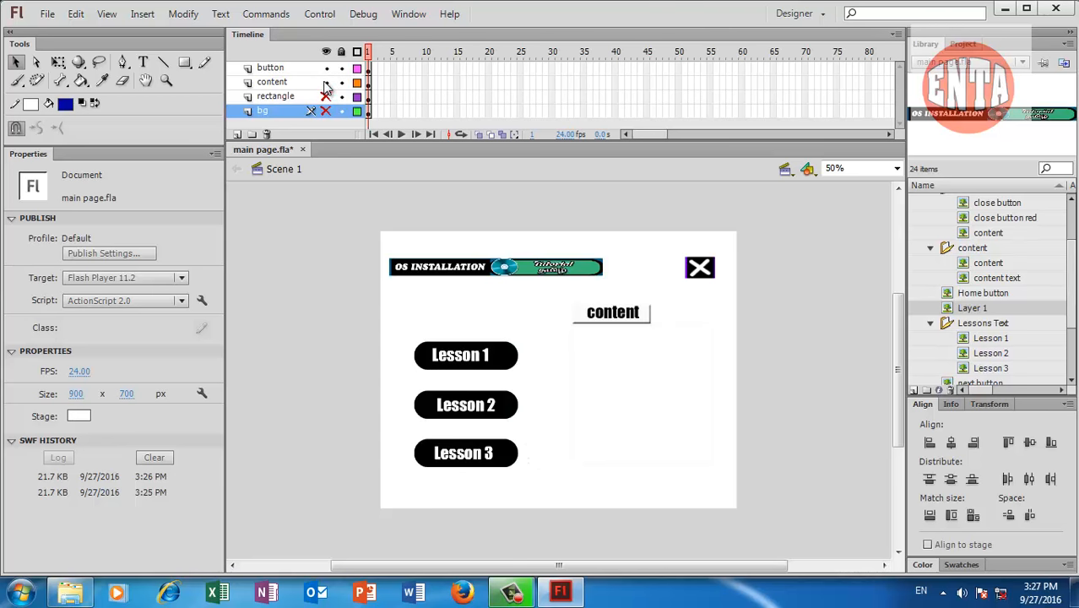